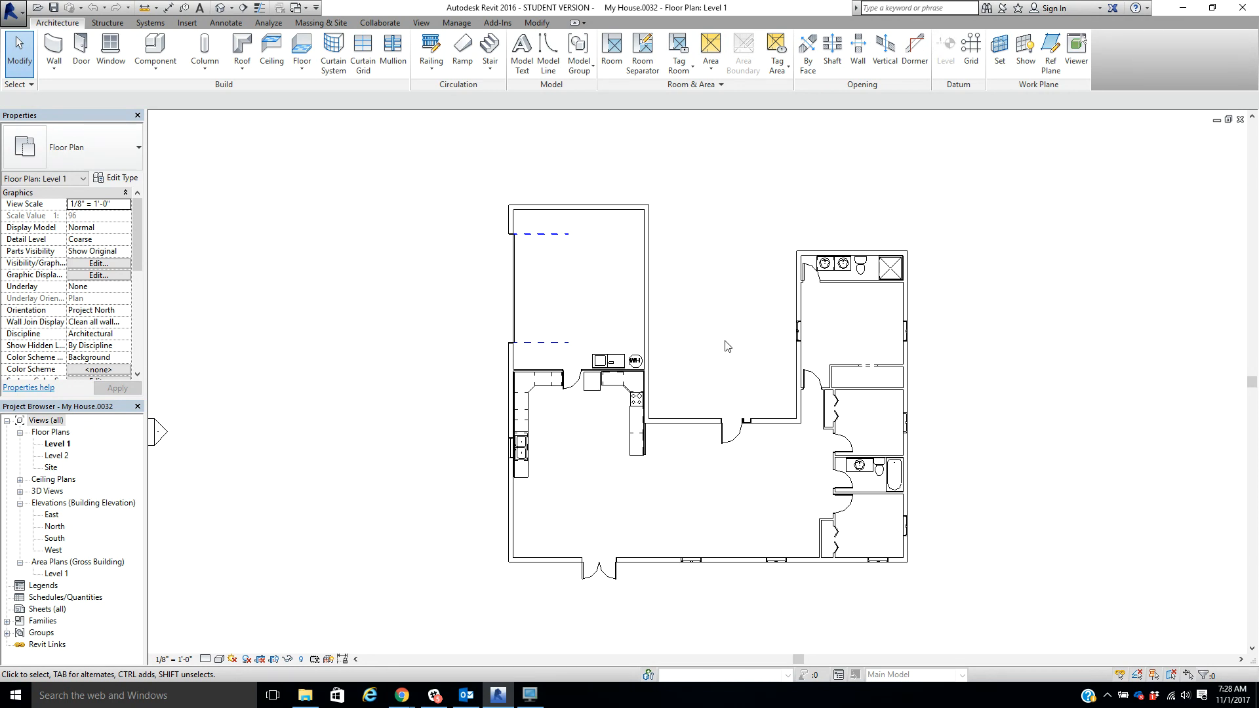
# Step: Place two building elevation markers in the courtyard, one facing the west wing and the other facing the east wing
pyautogui.scroll(-4, 725, 346)
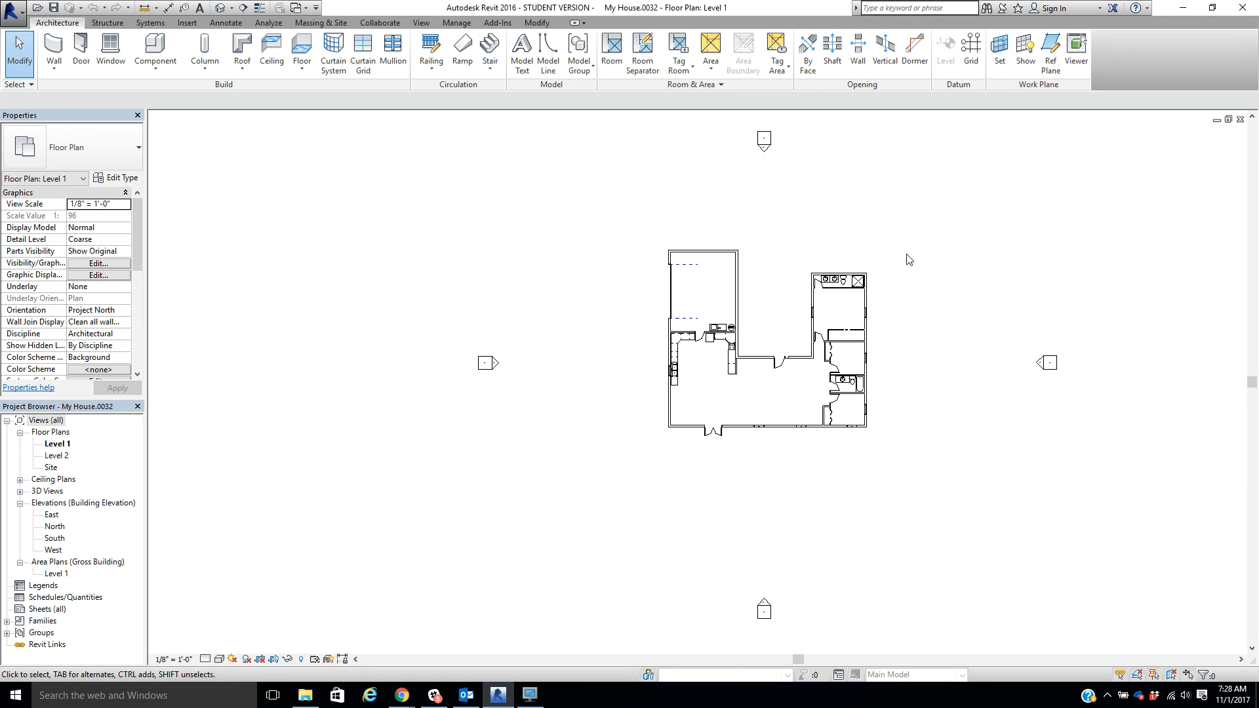
pyautogui.moveTo(911, 258); pyautogui.dragTo(756, 311, button='middle')
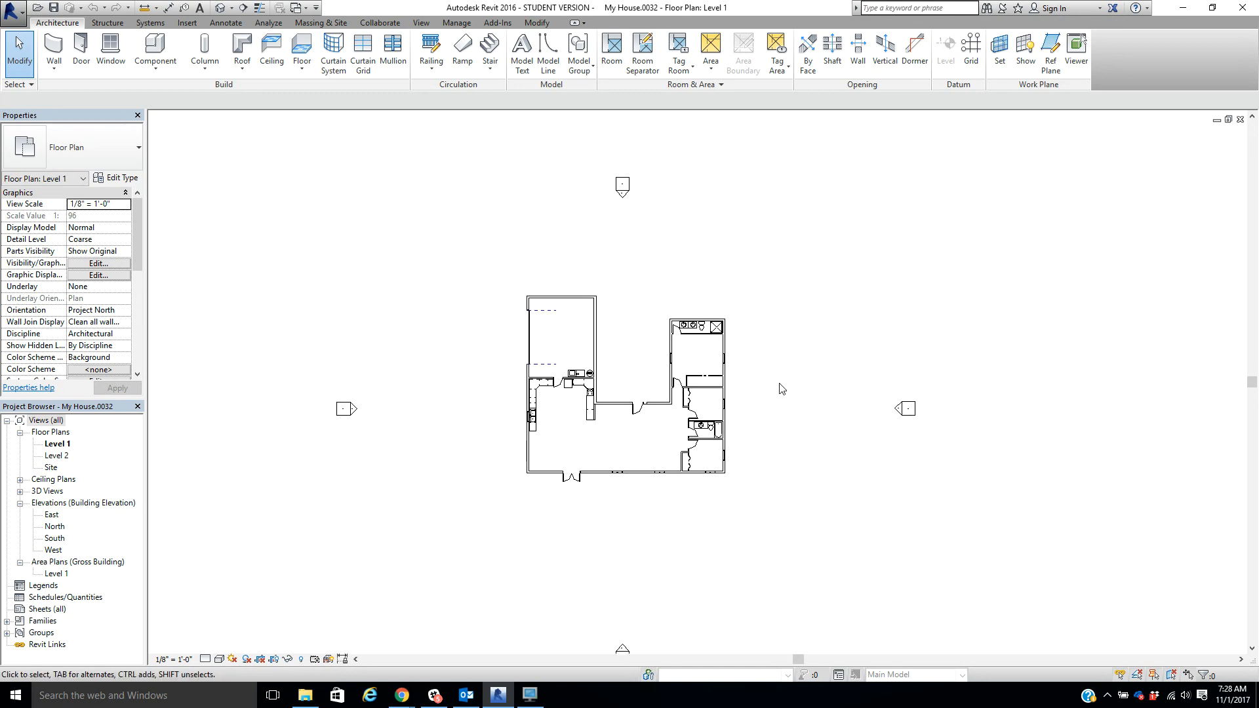
pyautogui.scroll(-1, 741, 390)
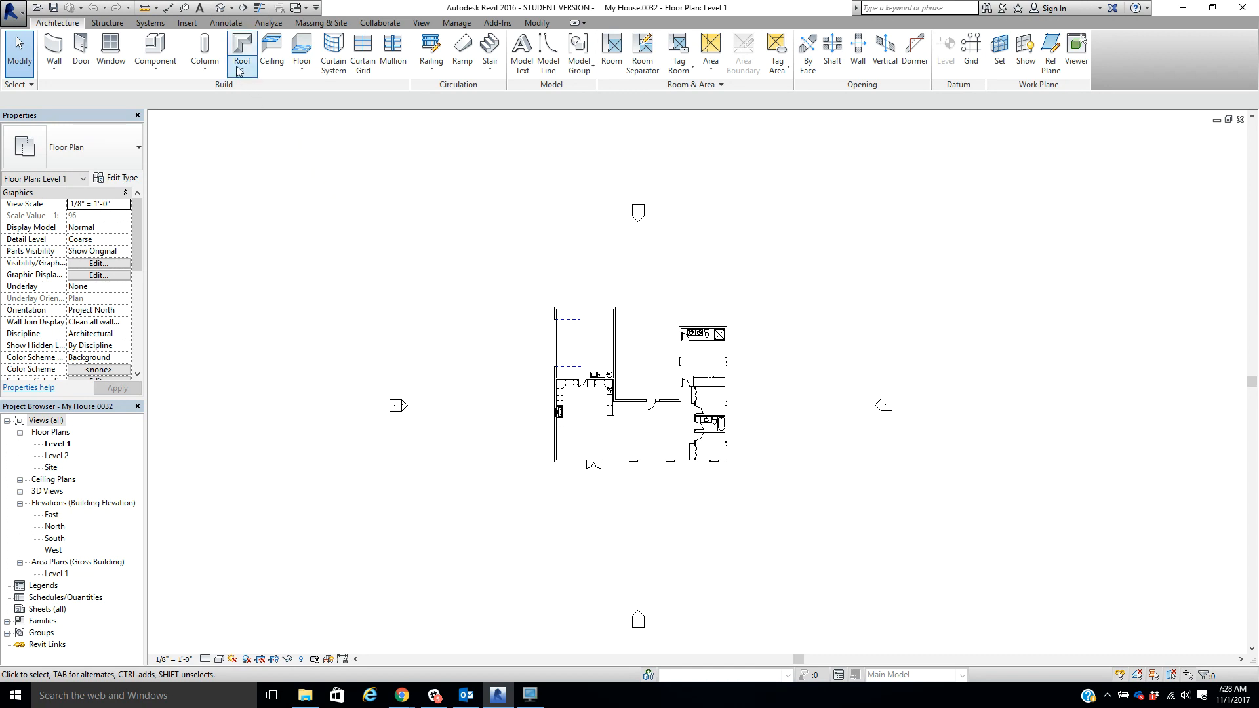
pyautogui.click(421, 26)
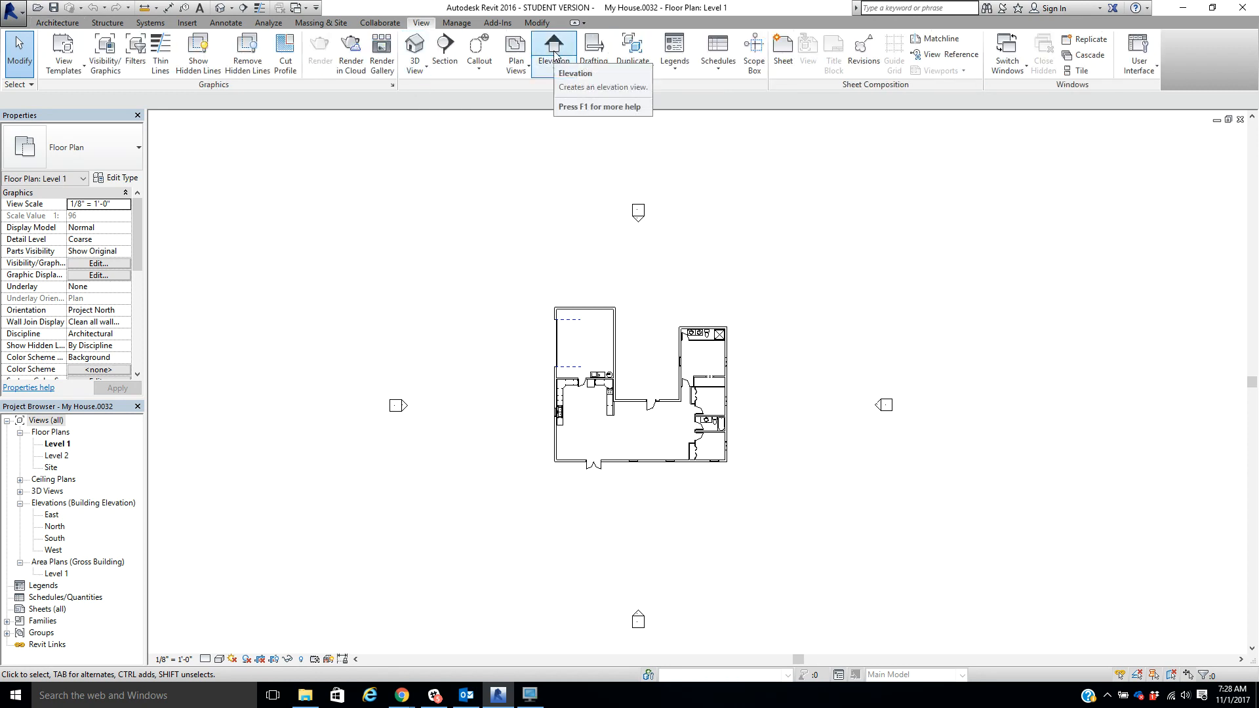
pyautogui.click(556, 59)
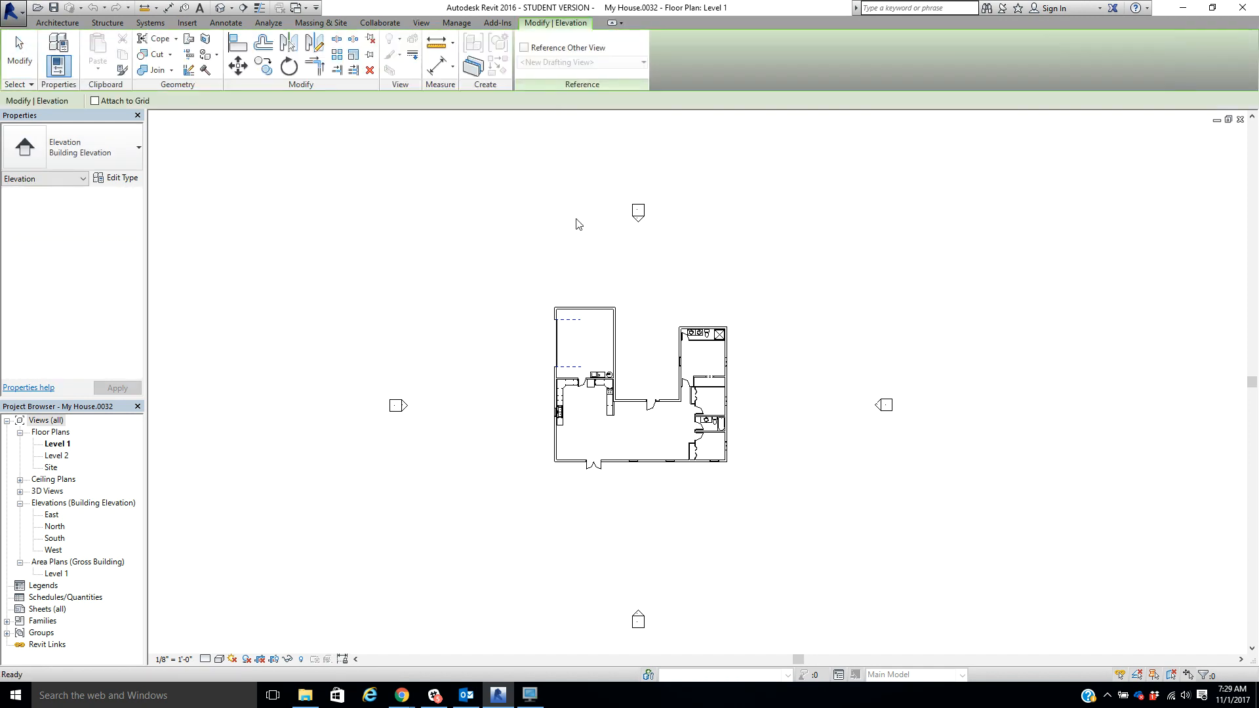
pyautogui.click(646, 344)
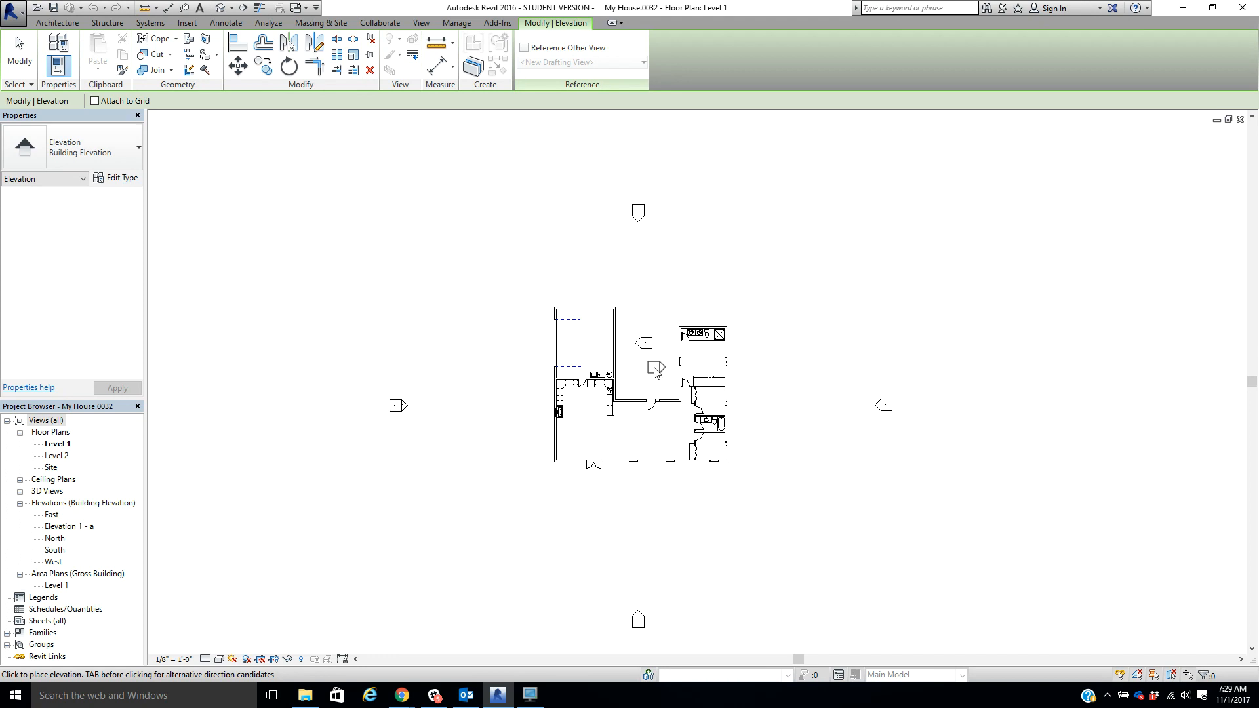
pyautogui.click(656, 370)
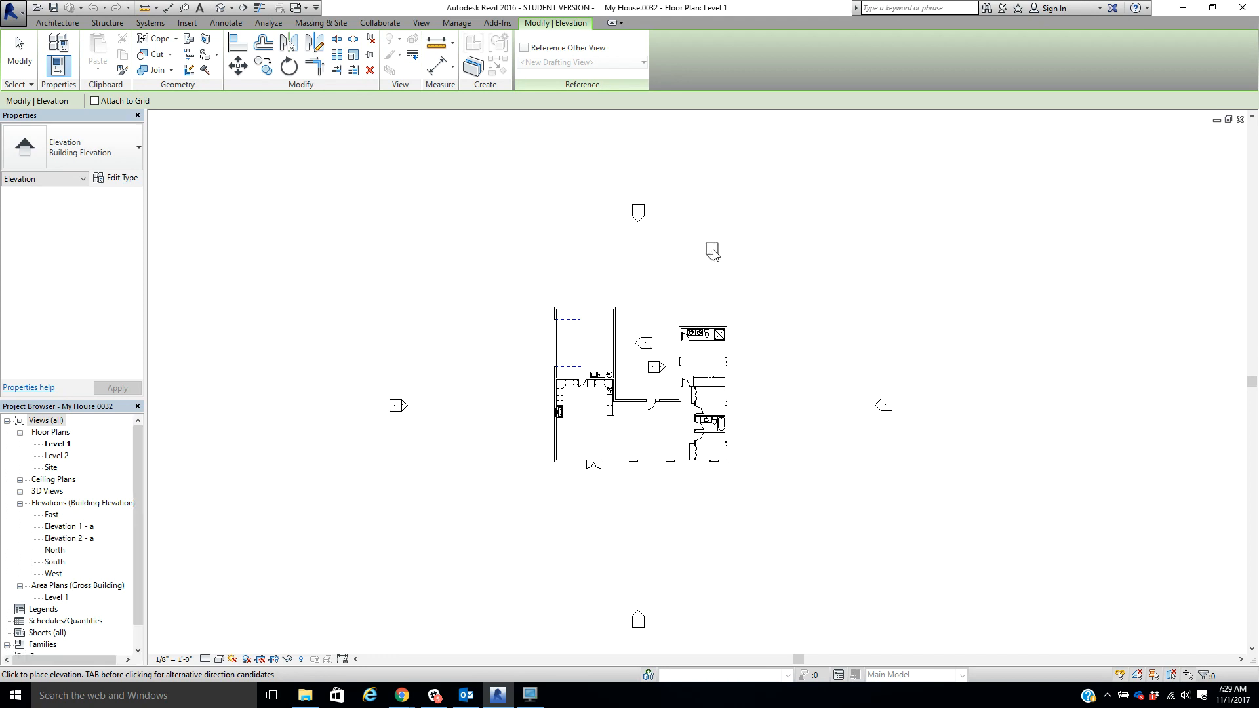
pyautogui.rightClick(708, 253)
pyautogui.click(726, 263)
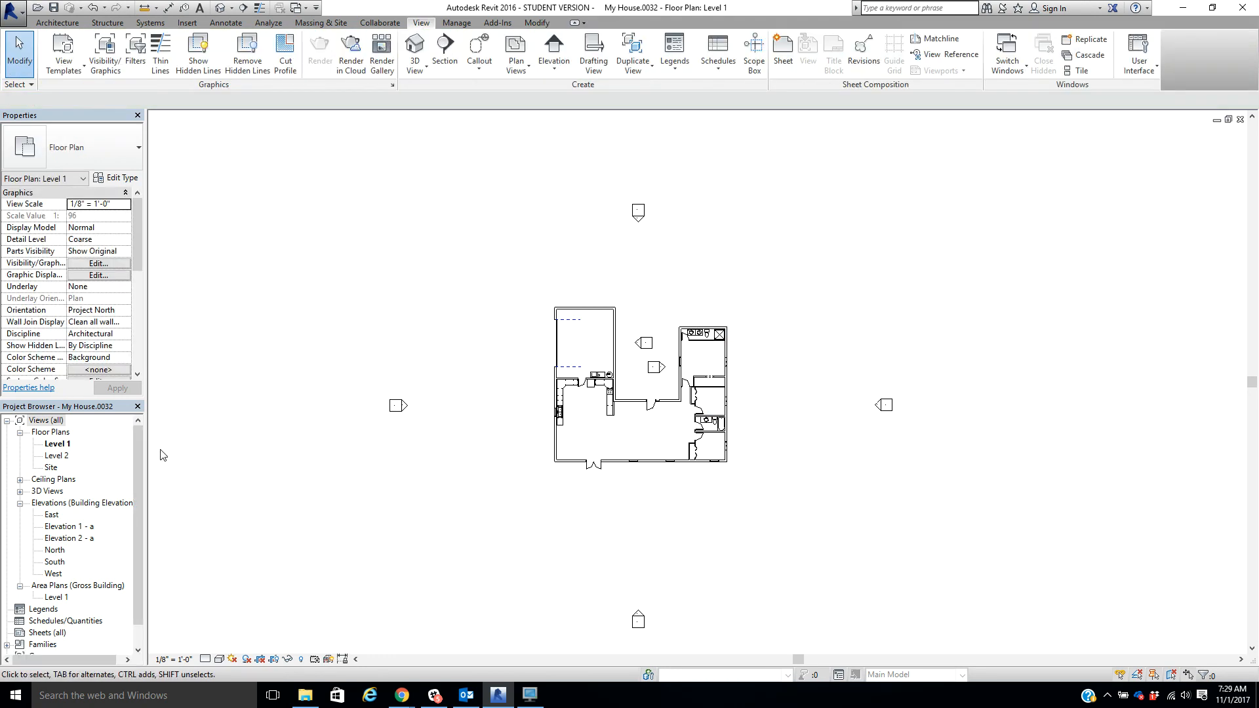
# Step: In the Elevation 1 - a view, extend the crop region's left edge past the cut wall to partway up the sloping roof
pyautogui.doubleClick(69, 527)
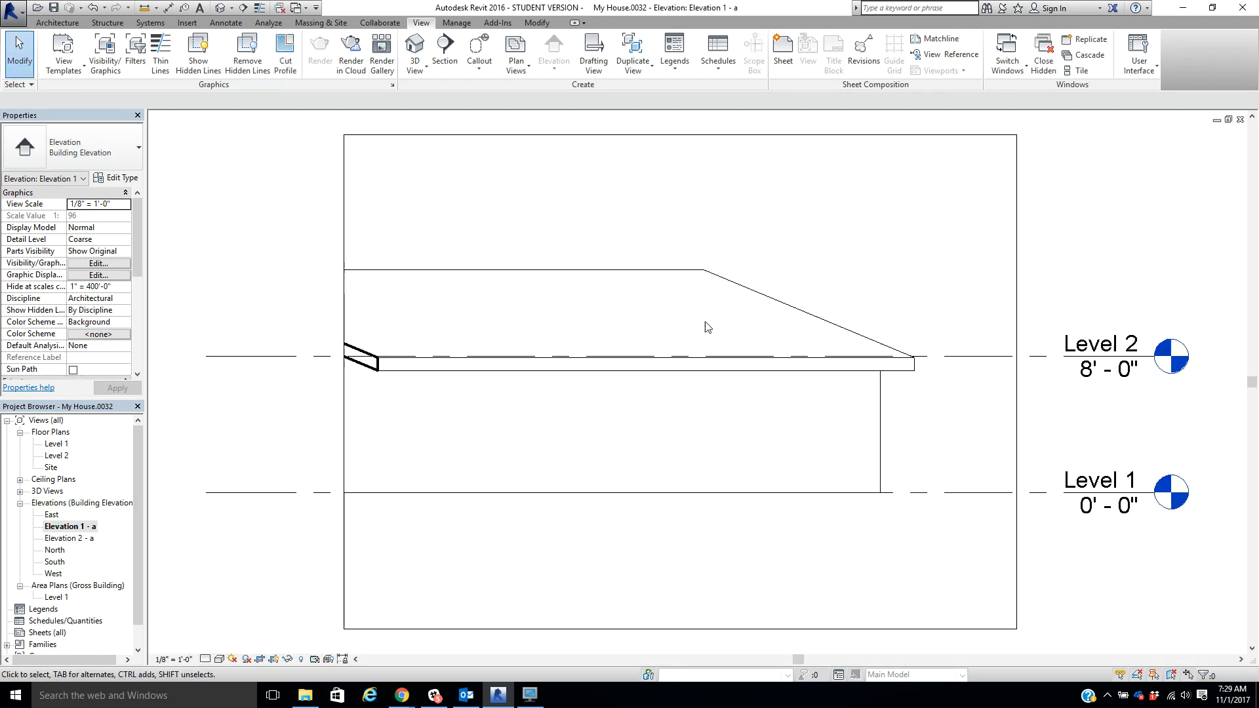
pyautogui.scroll(-2, 657, 307)
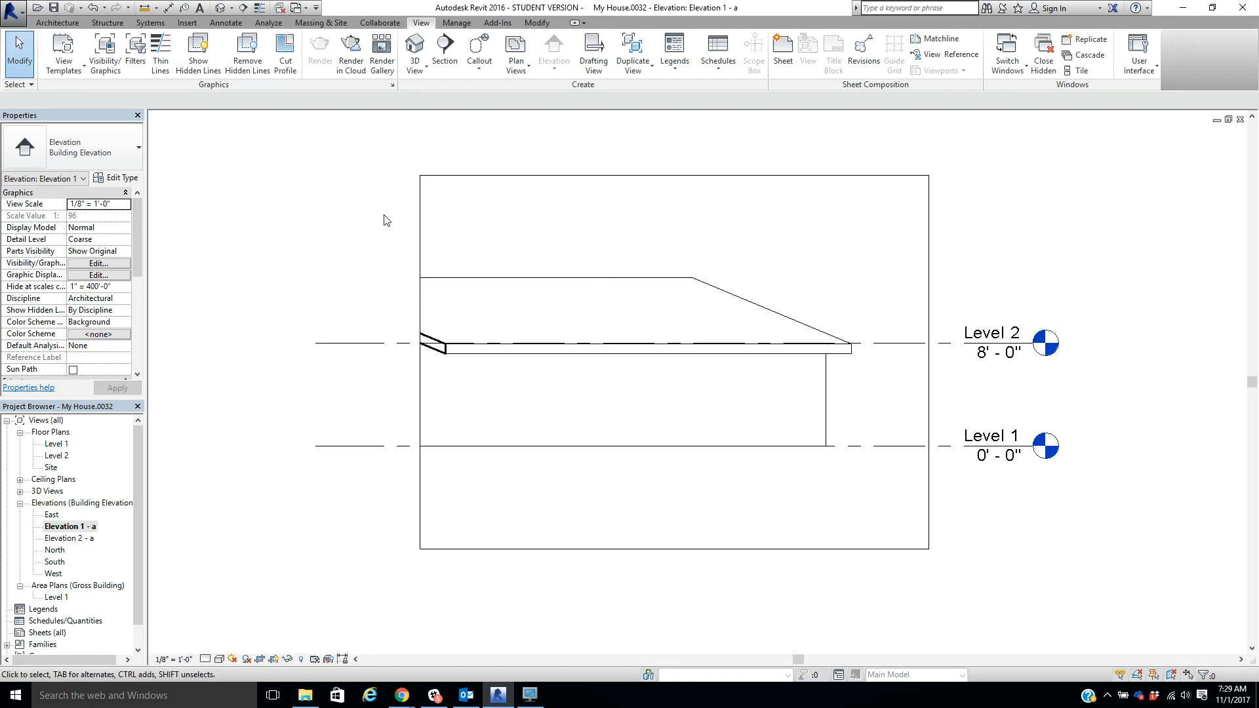
pyautogui.click(420, 240)
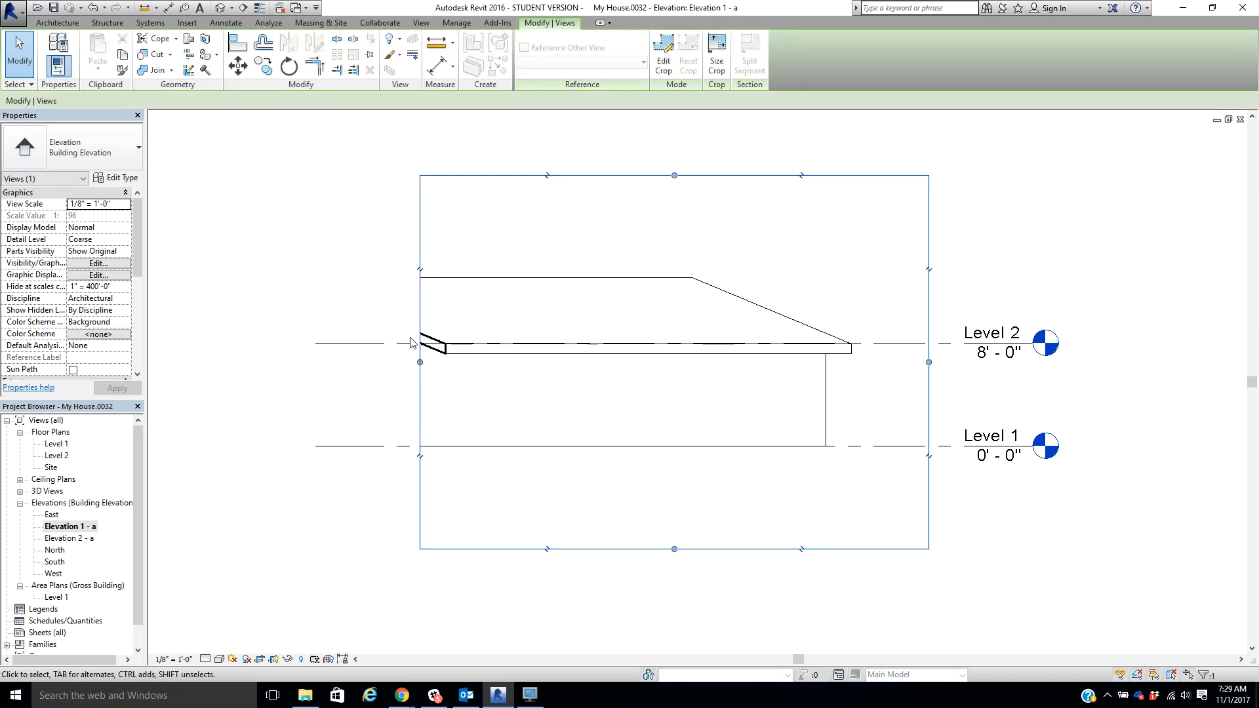
pyautogui.moveTo(421, 362); pyautogui.dragTo(258, 362)
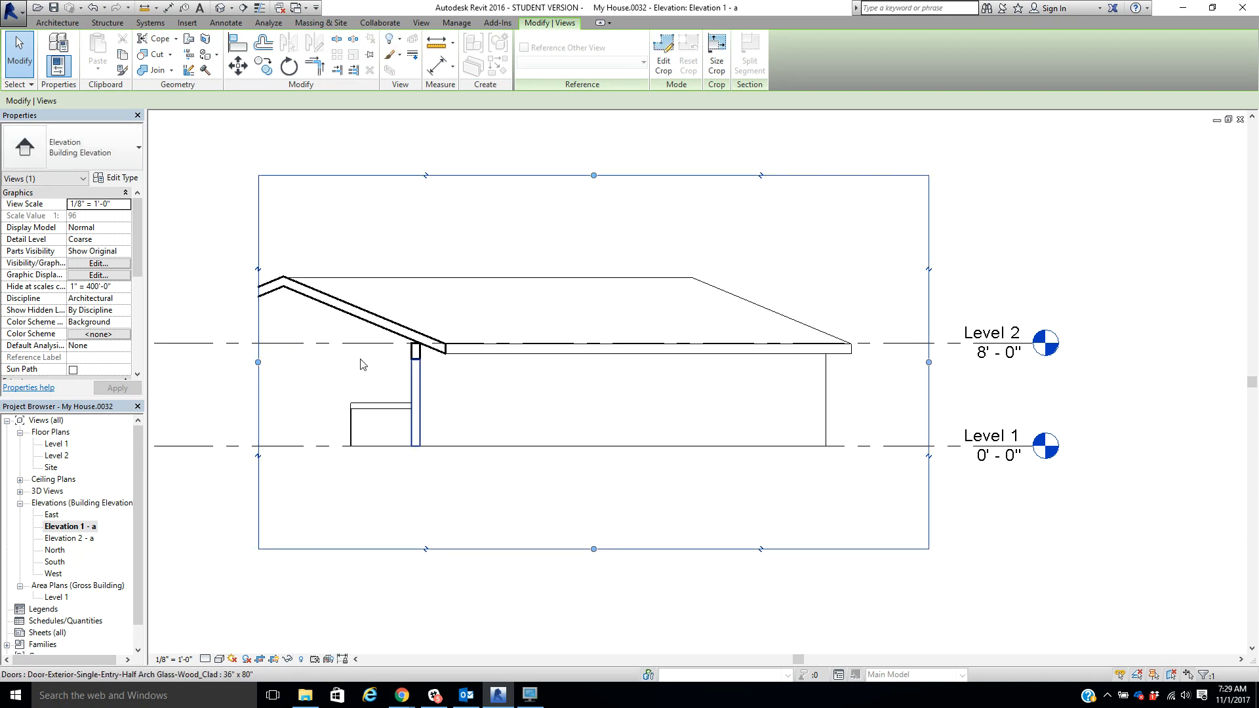
pyautogui.moveTo(260, 363); pyautogui.dragTo(298, 363)
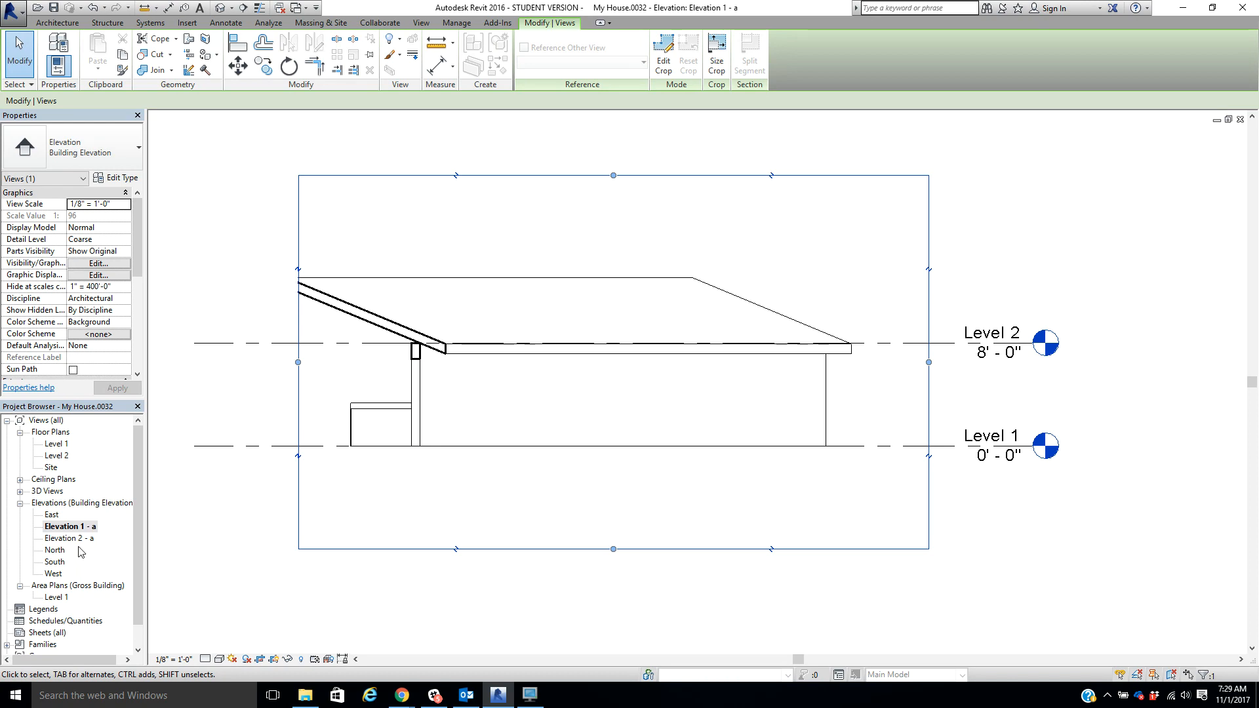
# Step: In the Elevation 2 - a view, extend the crop region's right edge past the cut wall and roof eave
pyautogui.doubleClick(84, 542)
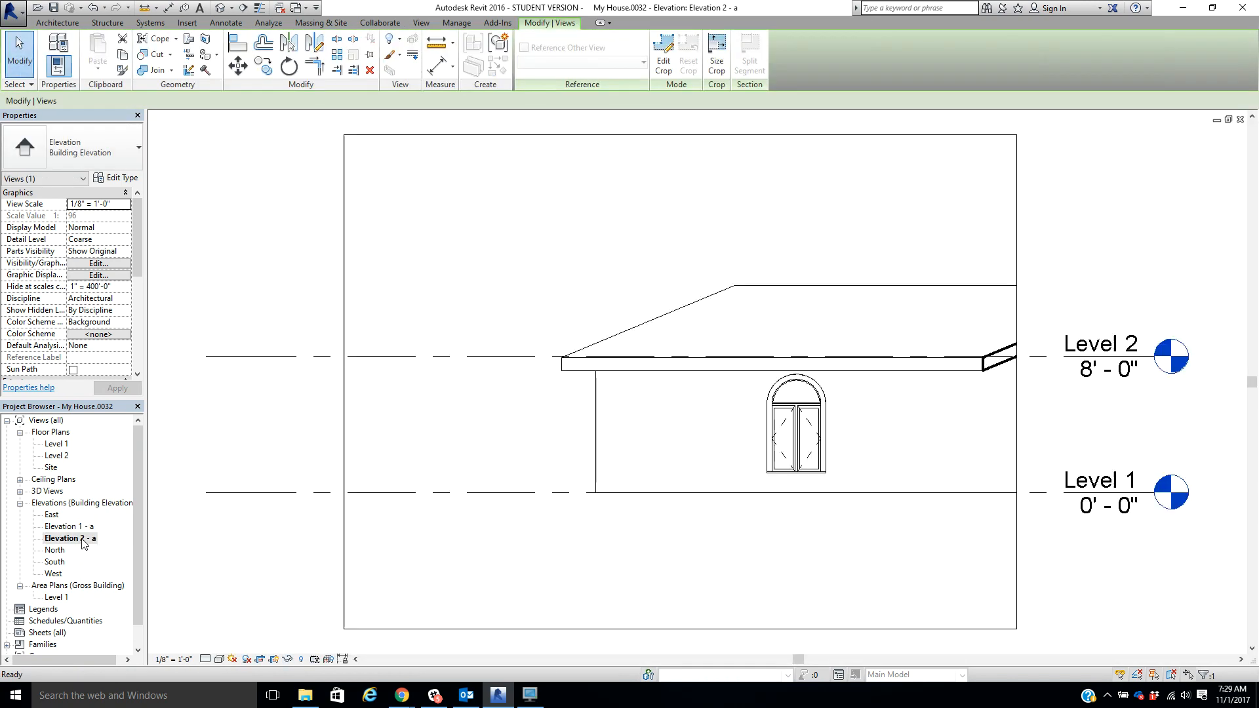
pyautogui.click(1017, 374)
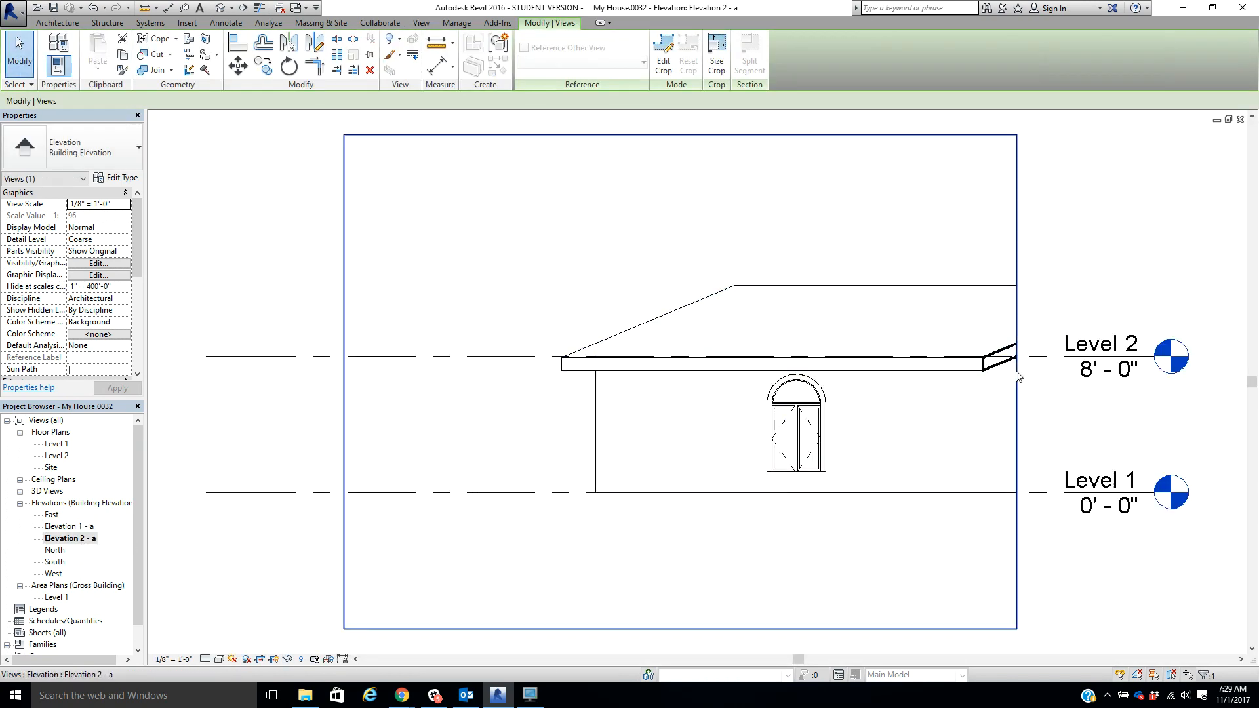
pyautogui.moveTo(1022, 370); pyautogui.dragTo(1067, 362)
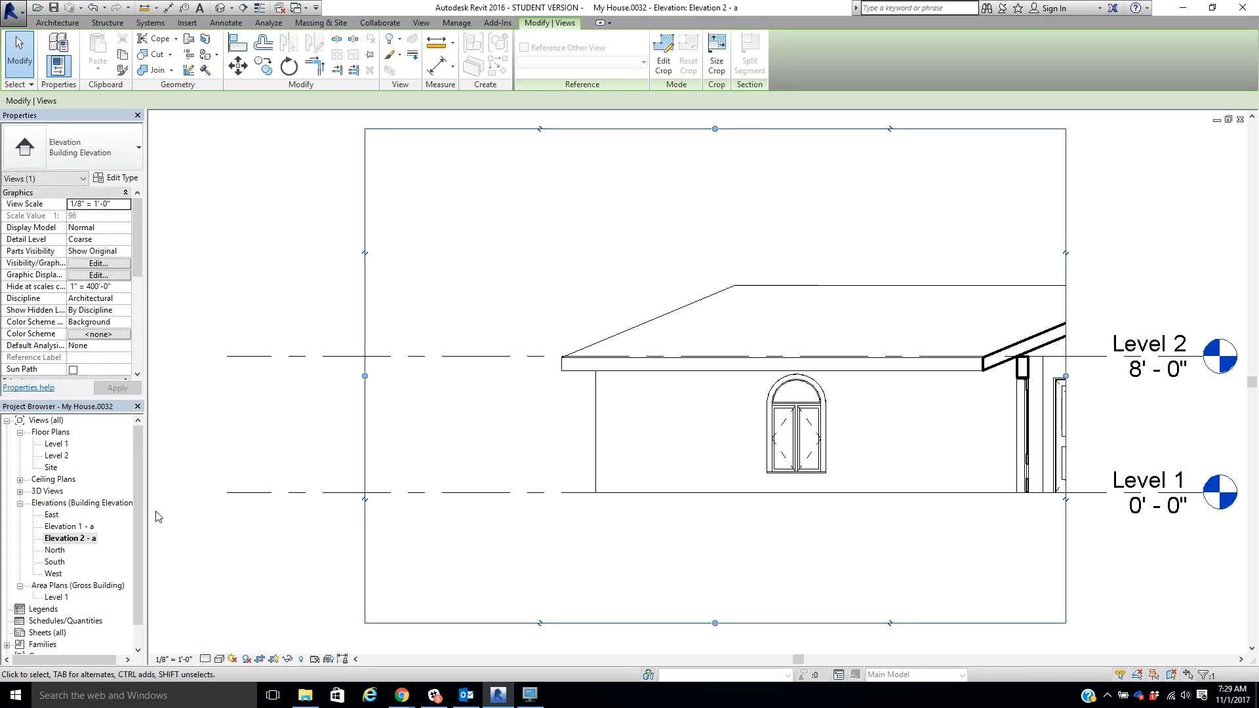
# Step: View the East elevation, return to the Level 1 floor plan, and check the view extents of the west-facing courtyard elevation
pyautogui.doubleClick(52, 516)
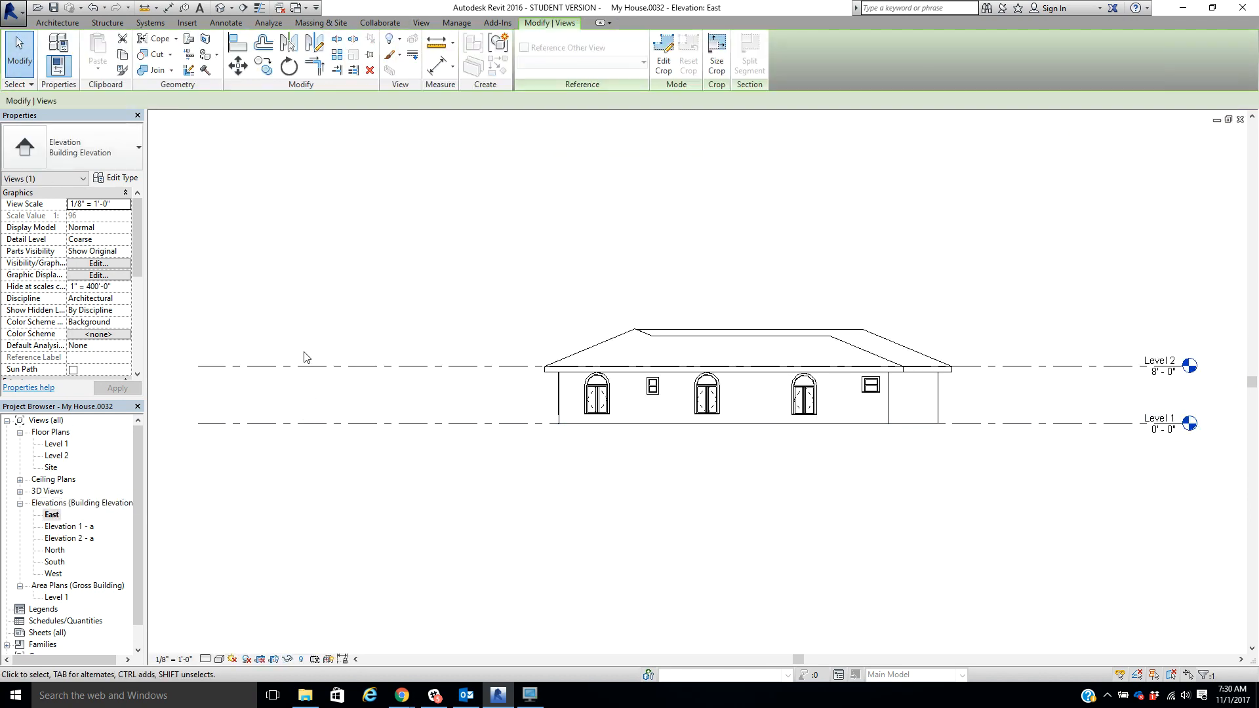
pyautogui.doubleClick(65, 447)
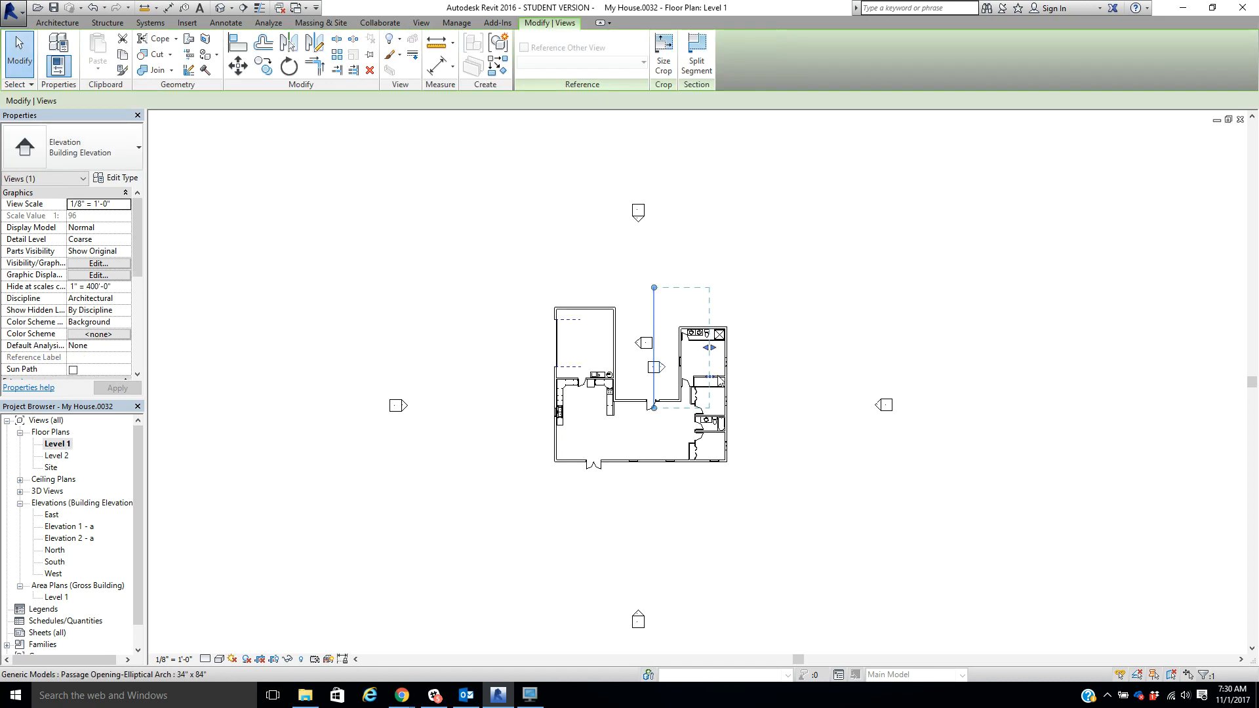
pyautogui.click(640, 344)
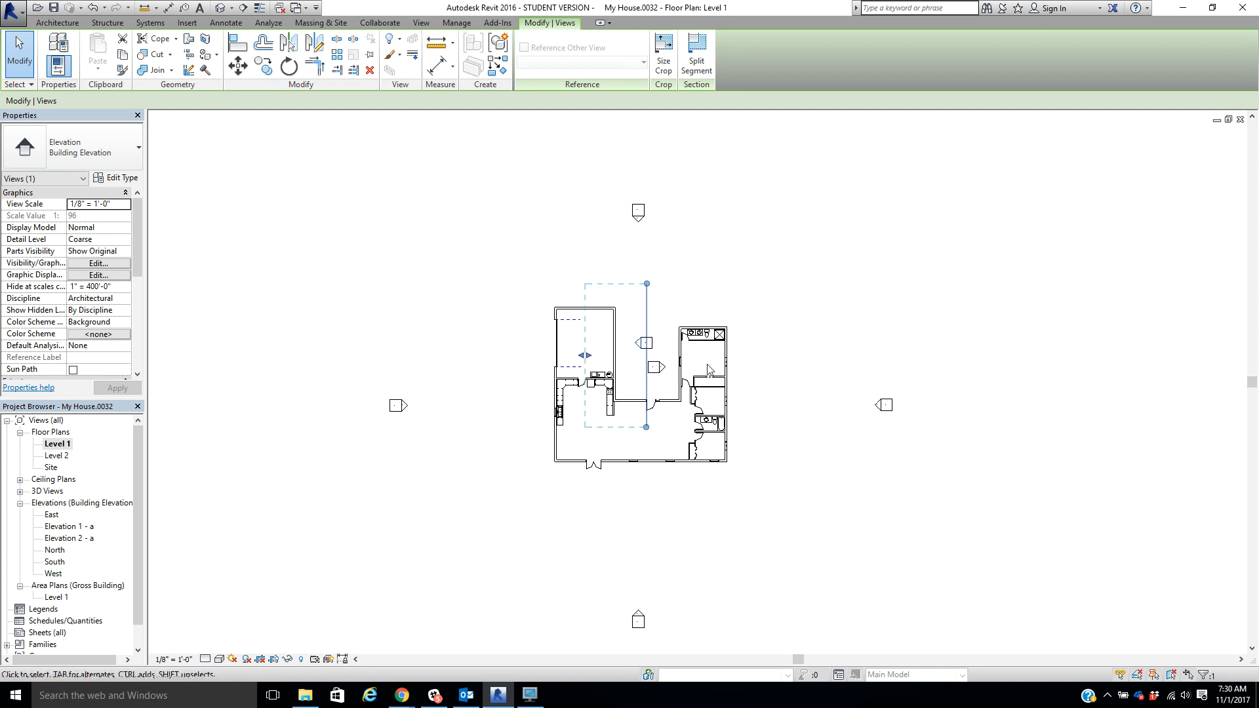
pyautogui.click(724, 242)
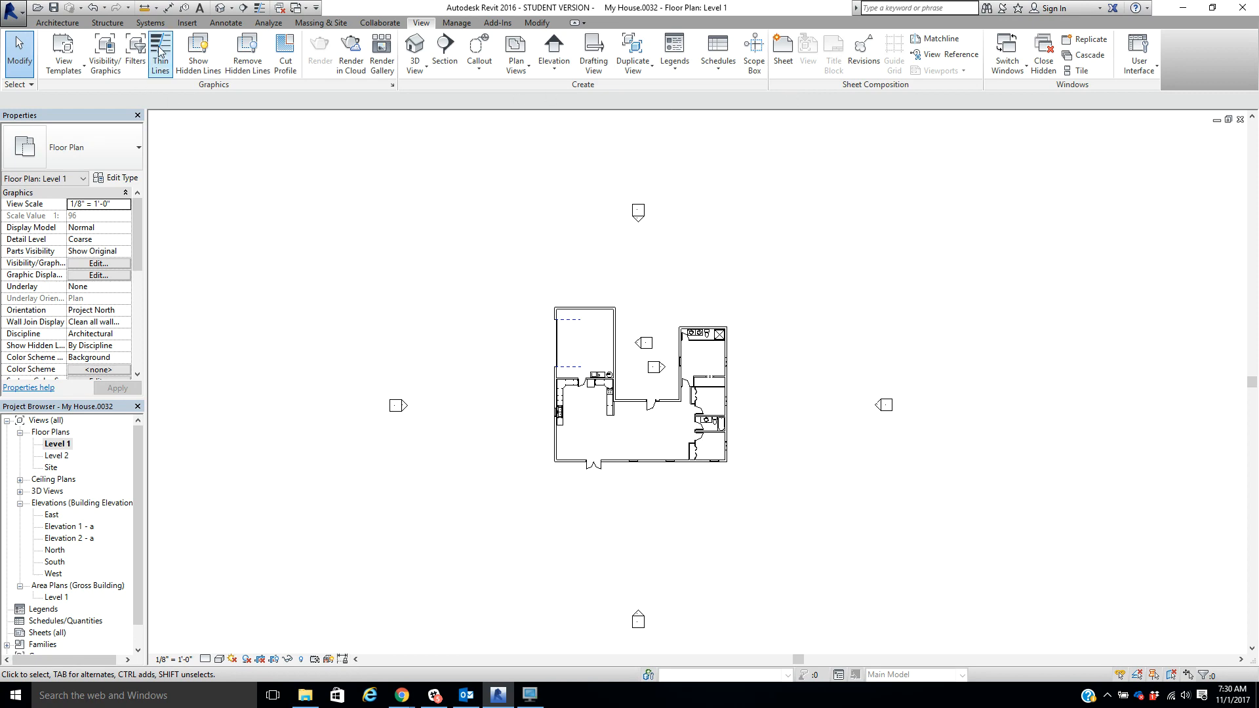
# Step: Open the default 3D view and uncheck all model categories in its visibility/graphics overrides
pyautogui.click(220, 8)
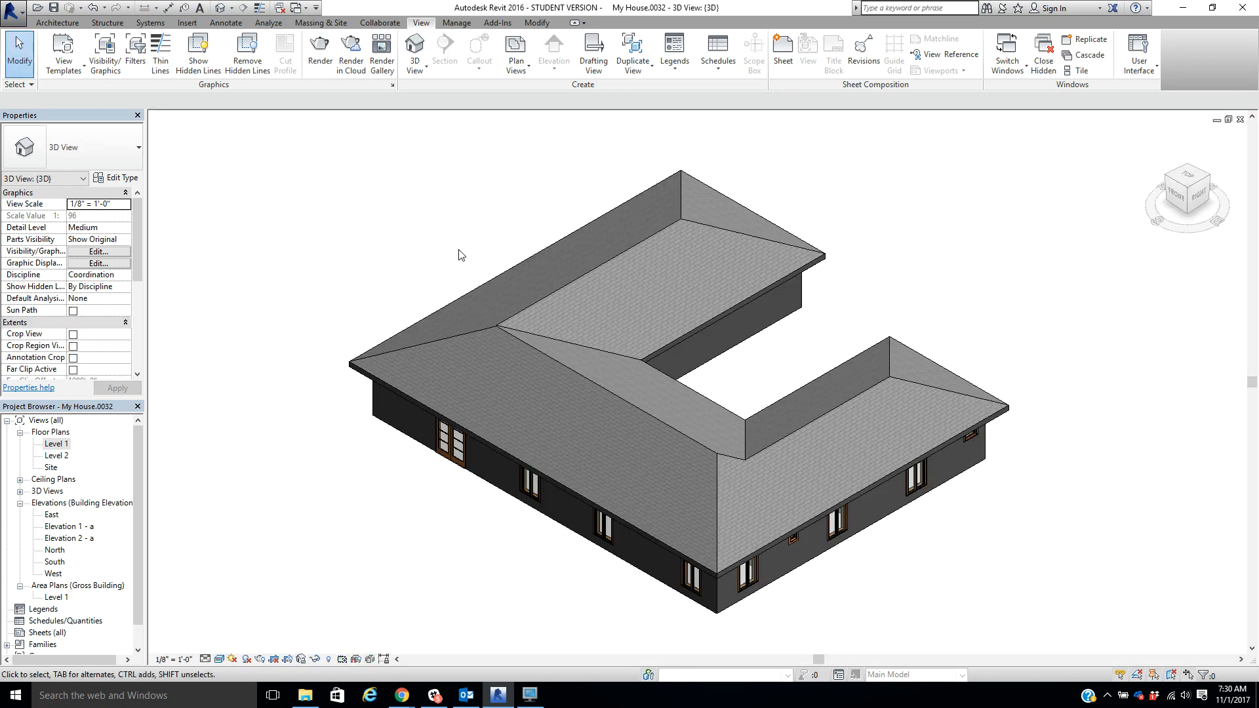
pyautogui.scroll(-1, 822, 491)
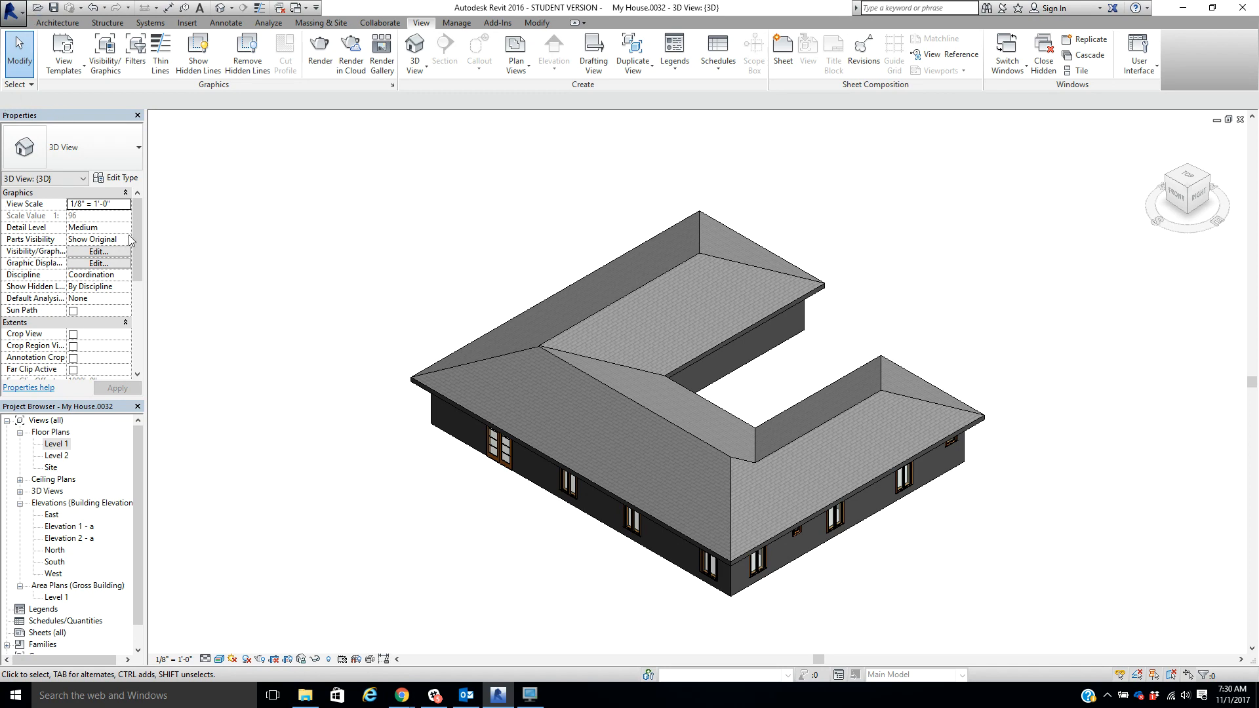
pyautogui.click(84, 253)
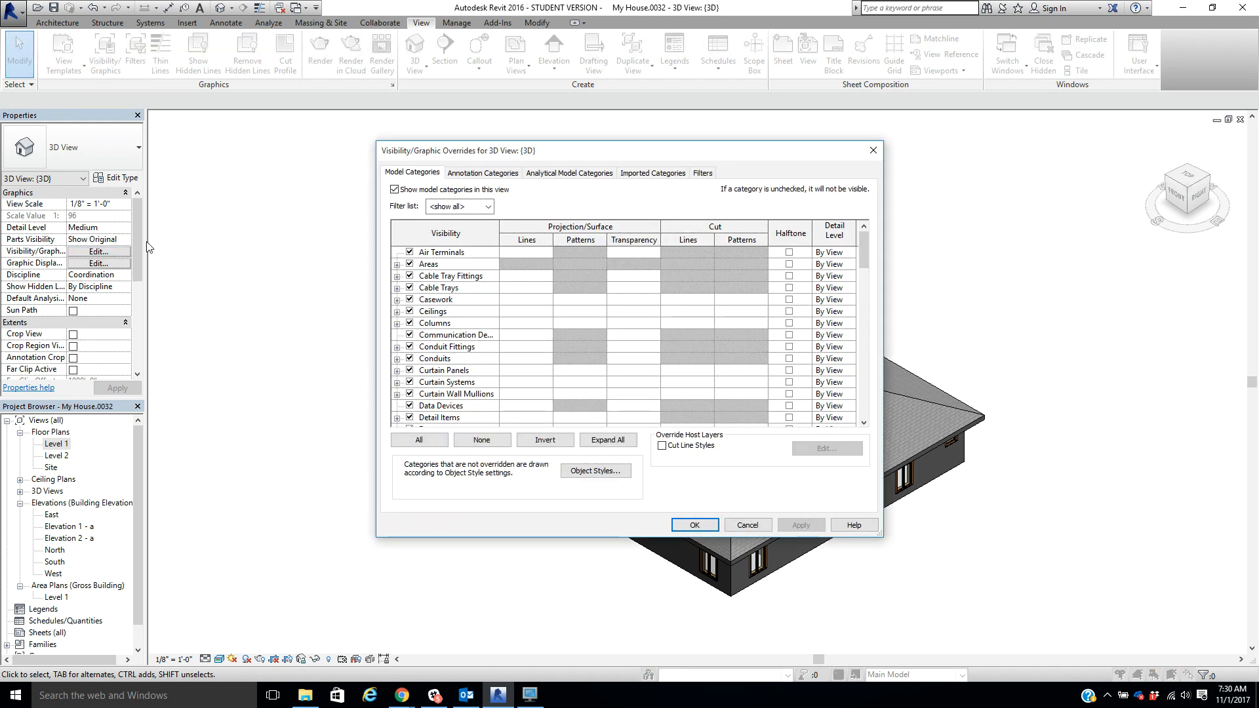
pyautogui.click(426, 446)
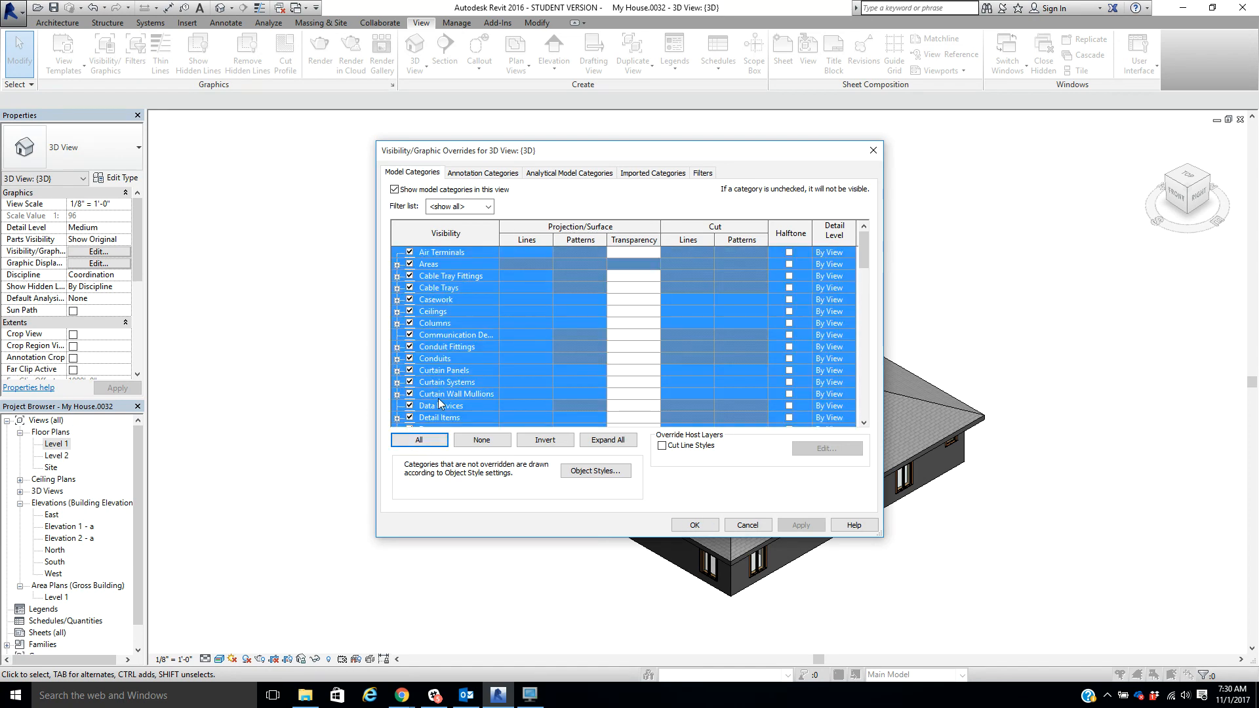
pyautogui.scroll(-4, 436, 396)
pyautogui.scroll(-9, 429, 322)
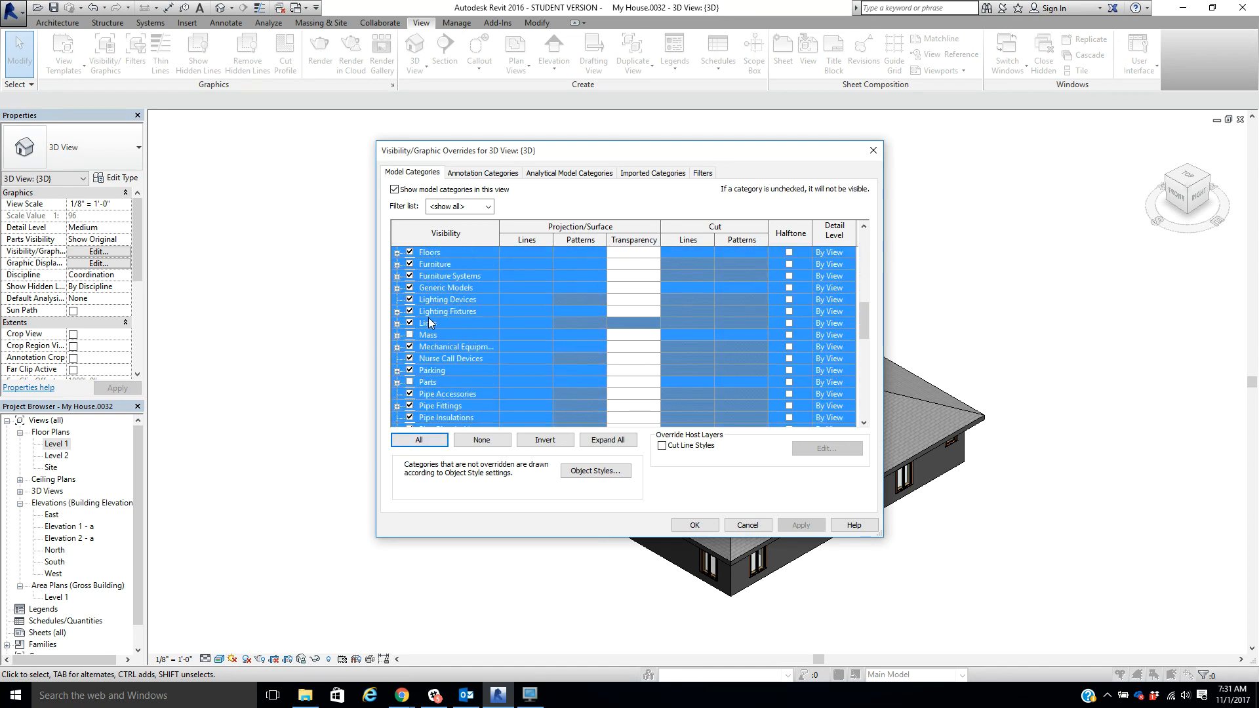
pyautogui.scroll(-2, 429, 321)
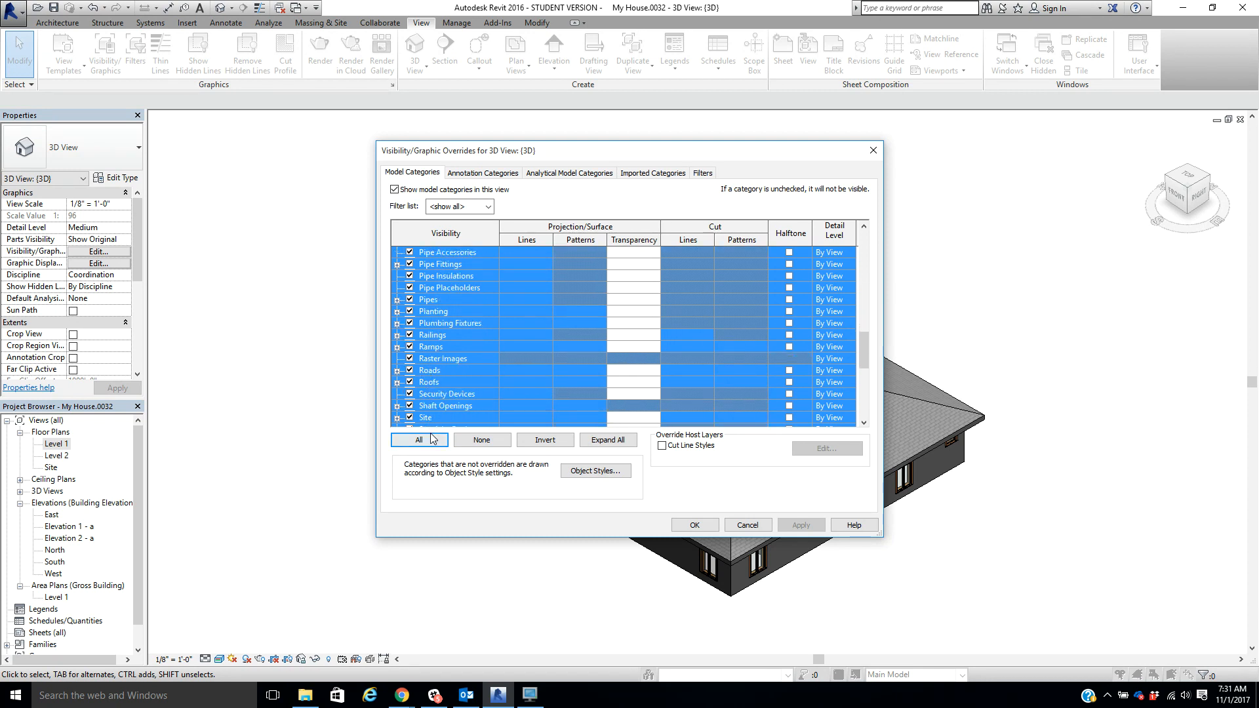
pyautogui.click(410, 383)
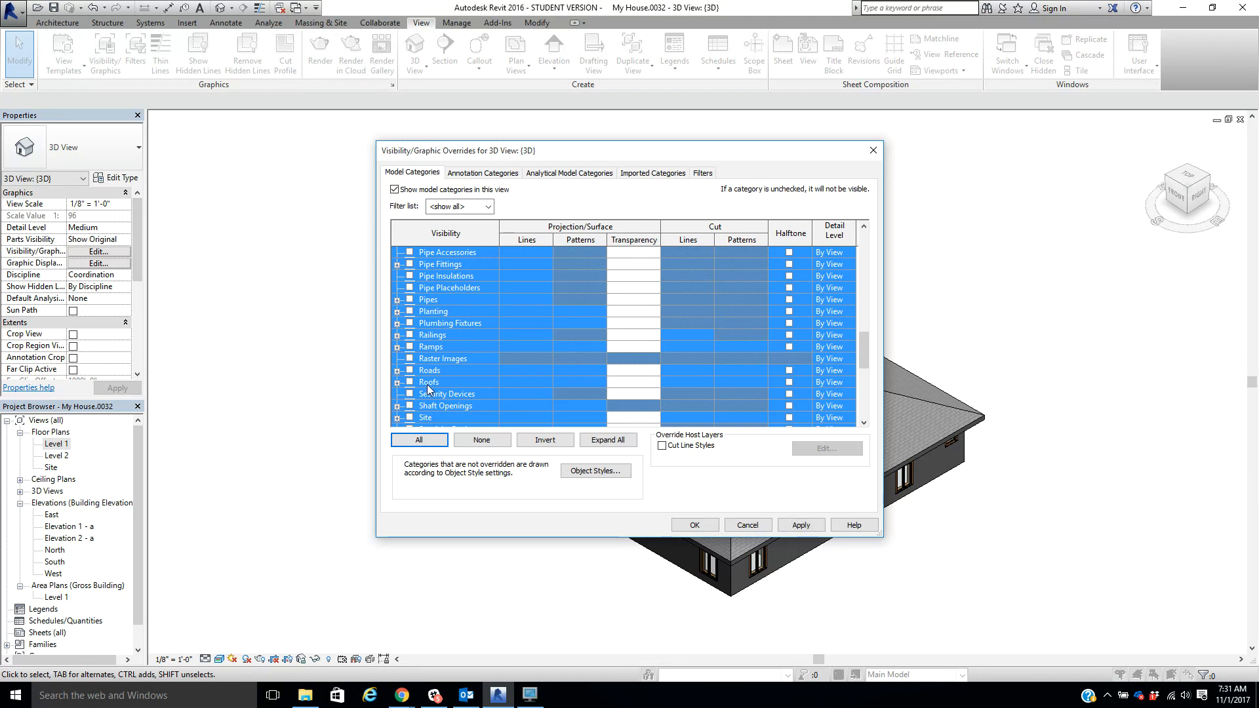
# Step: Make only the Roofs category visible in the 3D view and apply the overrides
pyautogui.click(450, 383)
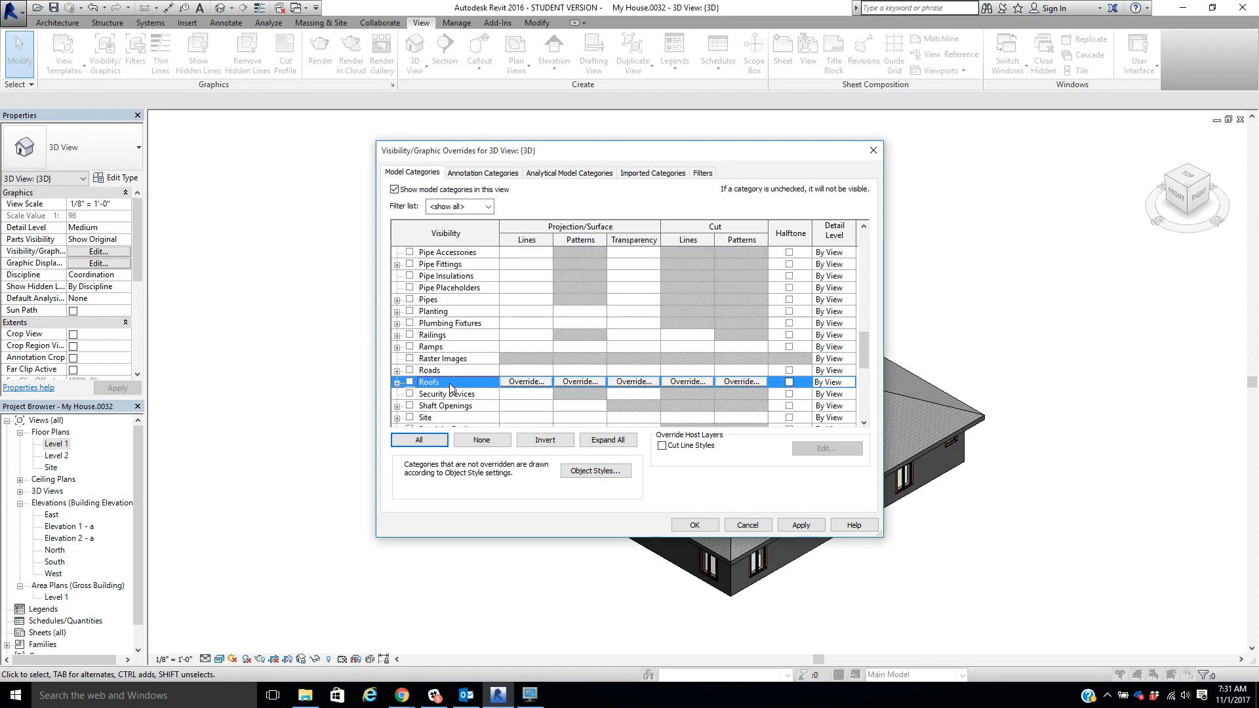
pyautogui.click(410, 382)
pyautogui.scroll(2, 475, 363)
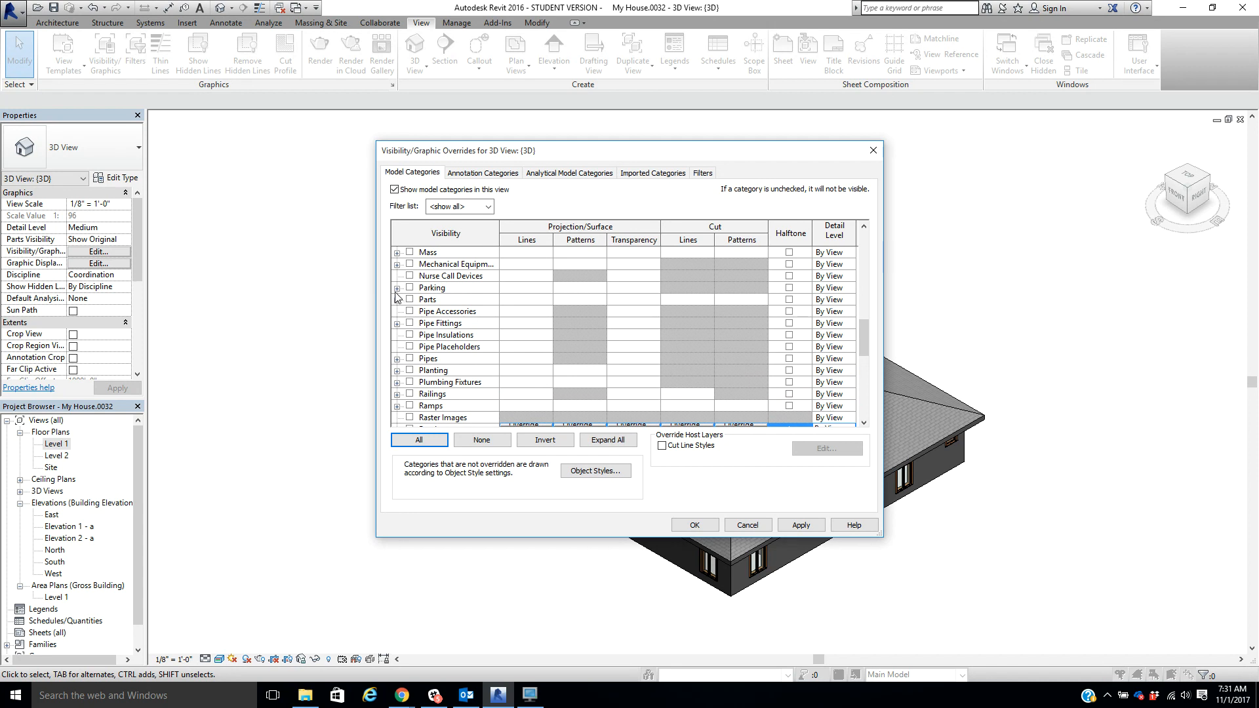
pyautogui.scroll(-2, 473, 341)
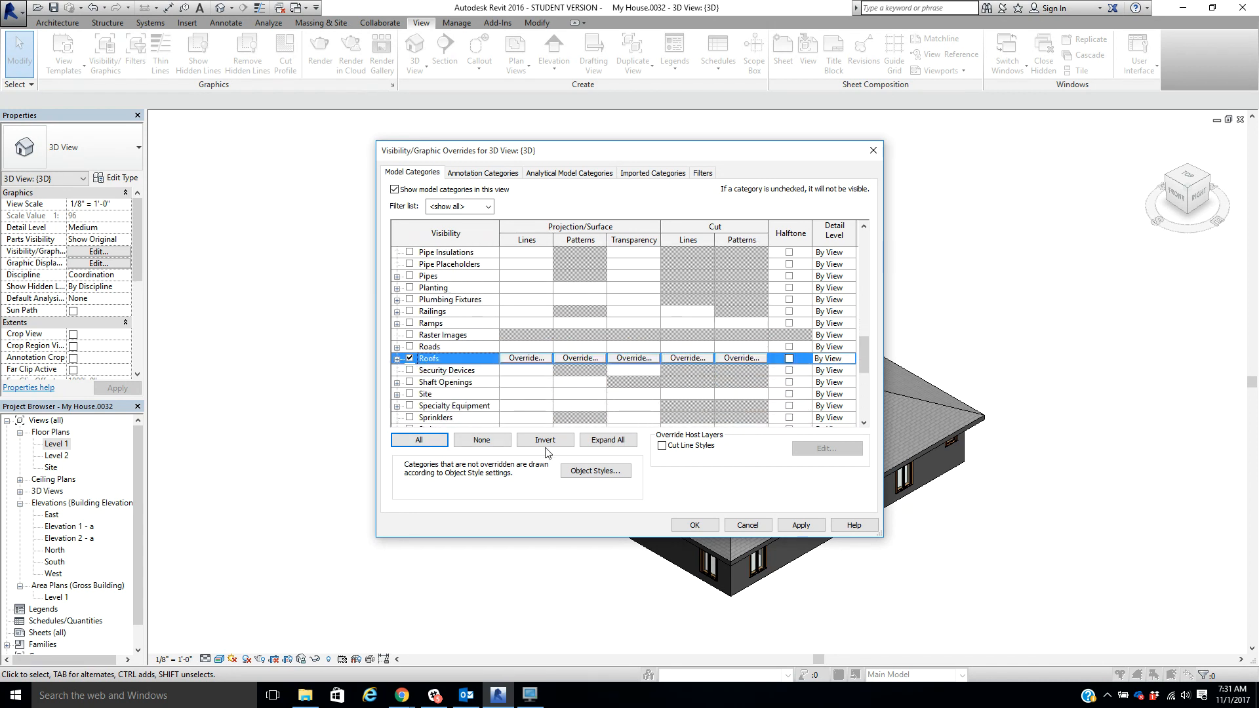
pyautogui.click(808, 526)
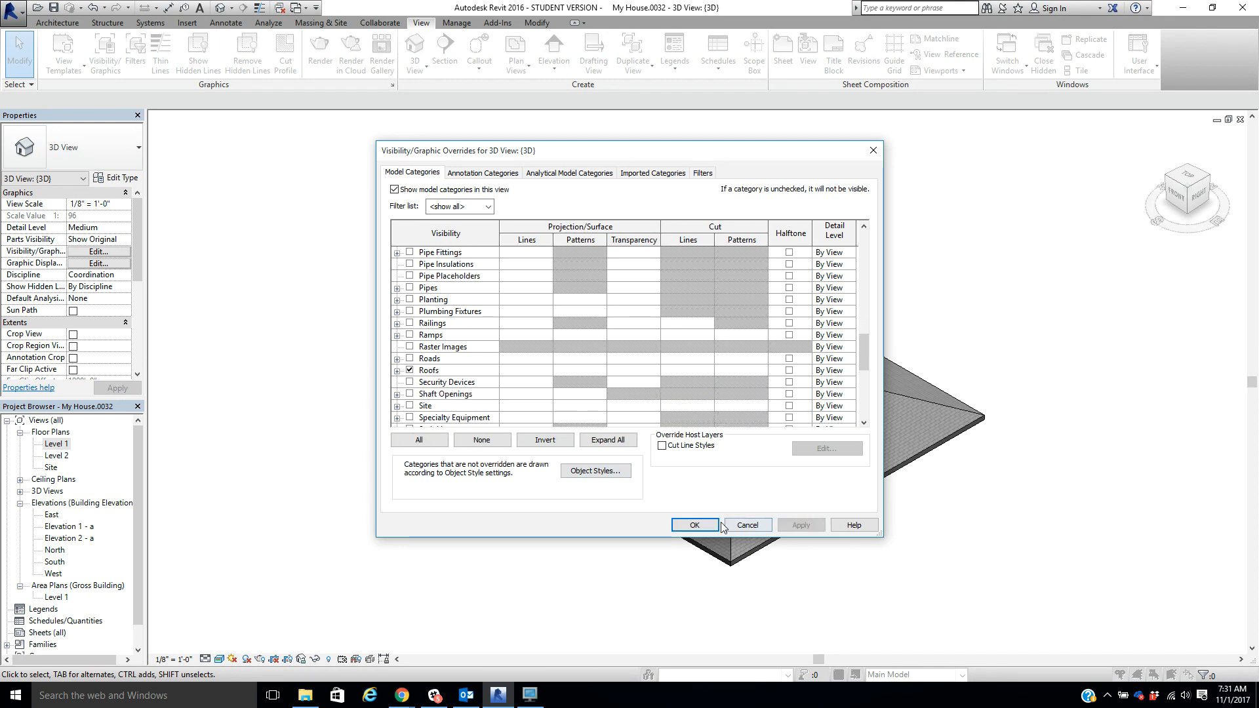
pyautogui.click(695, 526)
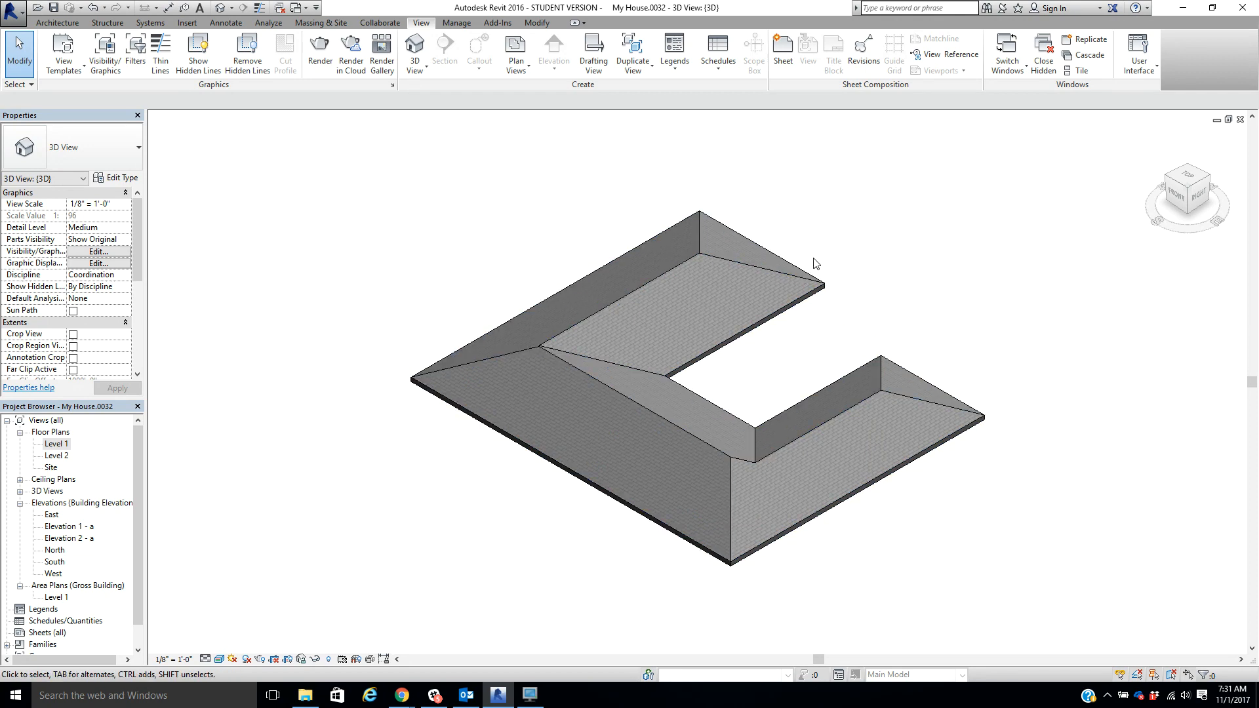
# Step: Select the roof in the 3D view to inspect its properties, clear the selection, and return to the Level 1 floor plan
pyautogui.click(664, 278)
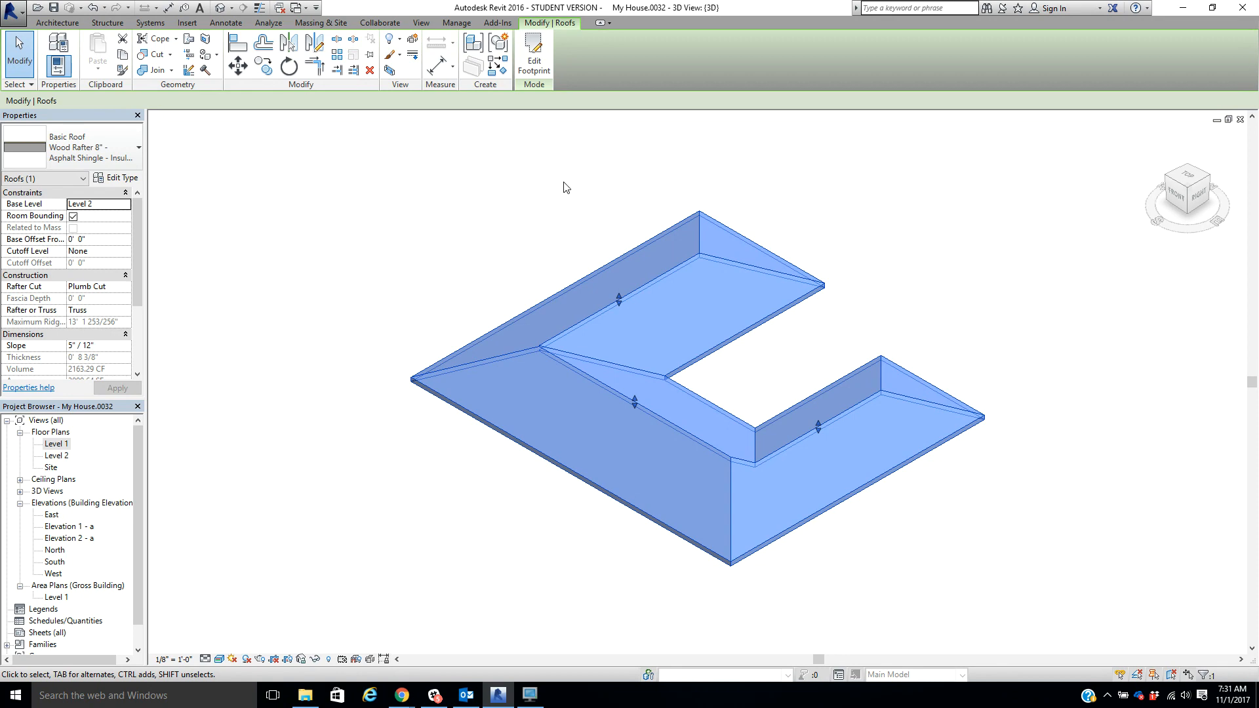
pyautogui.click(475, 188)
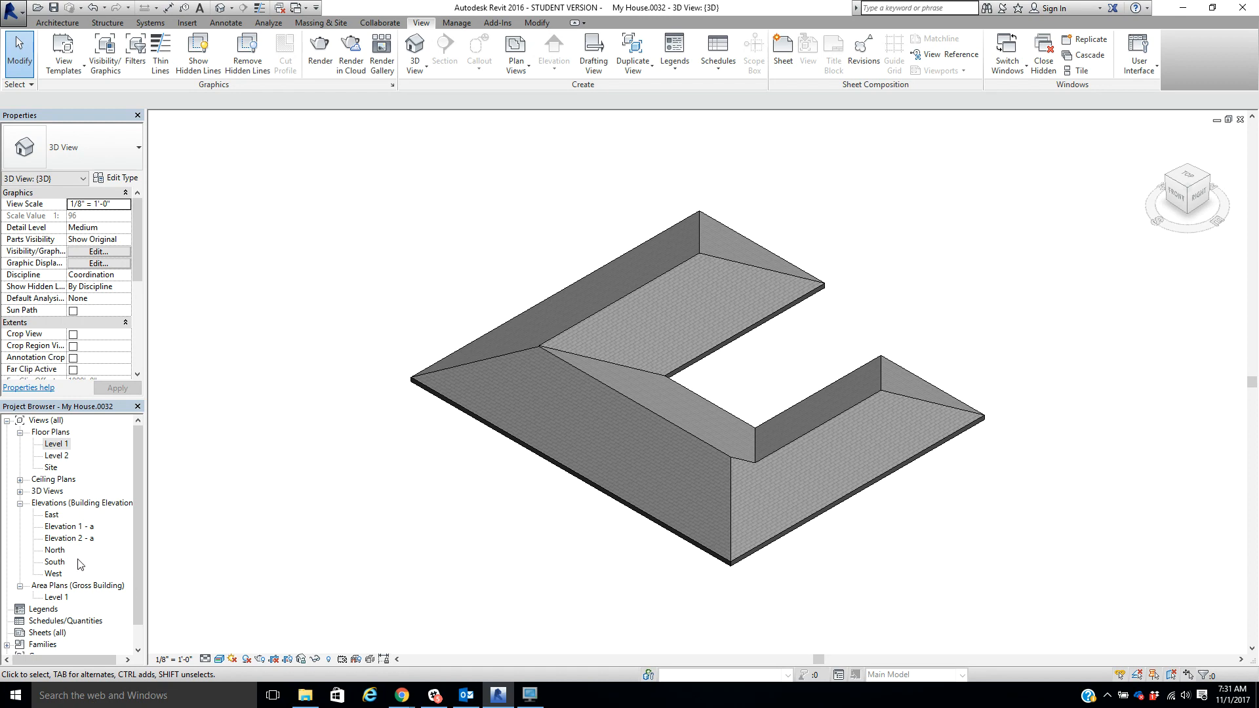
pyautogui.doubleClick(67, 448)
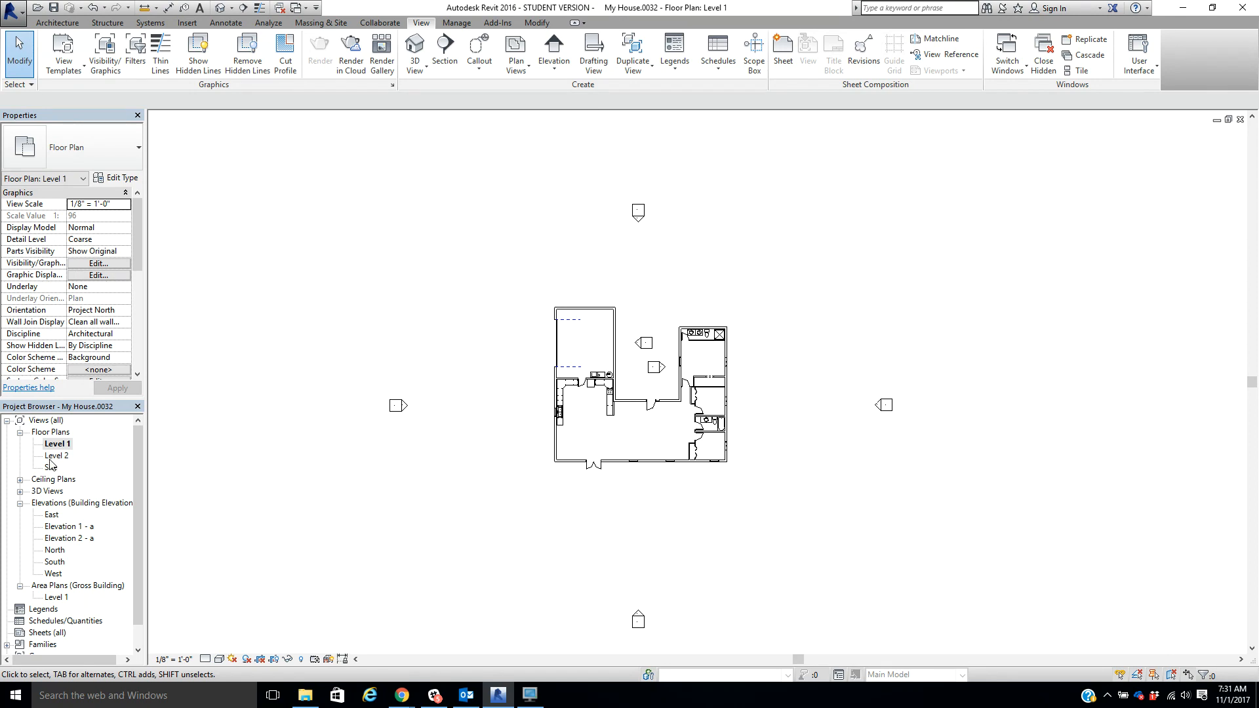
# Step: Open the Level 1 gross building area plan and examine the dimensioned layout of the house
pyautogui.scroll(-2, 56, 524)
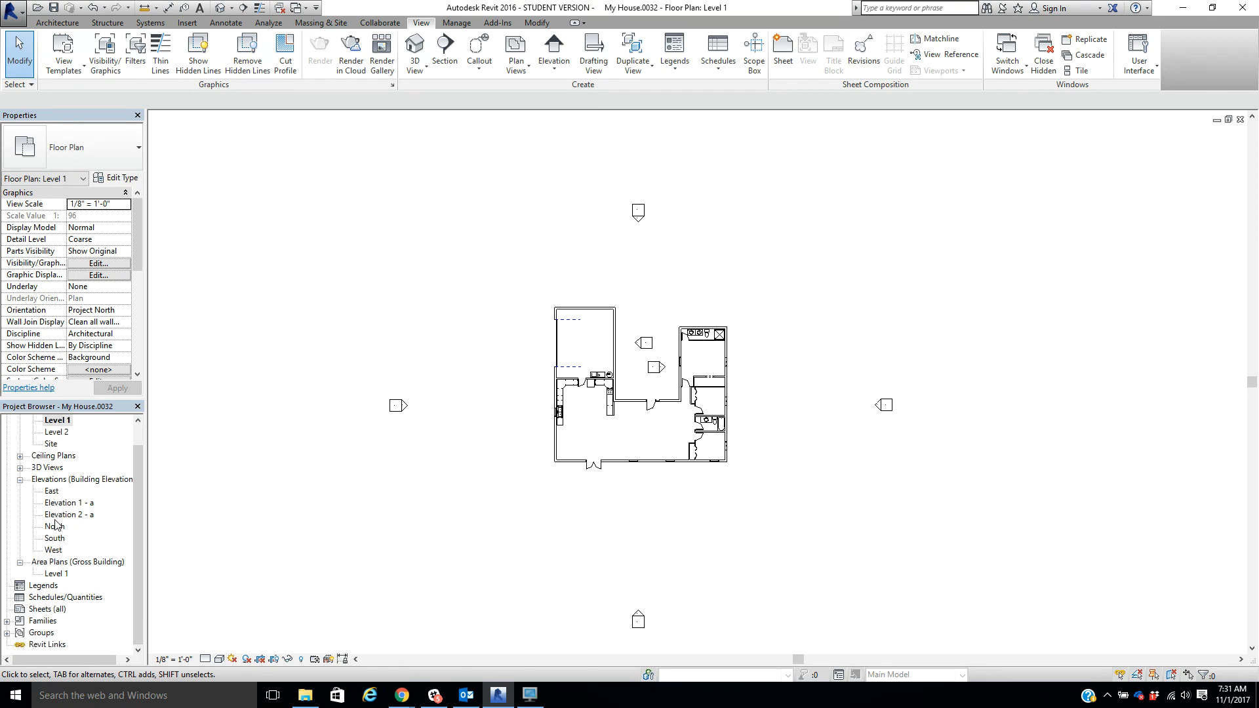
pyautogui.doubleClick(58, 574)
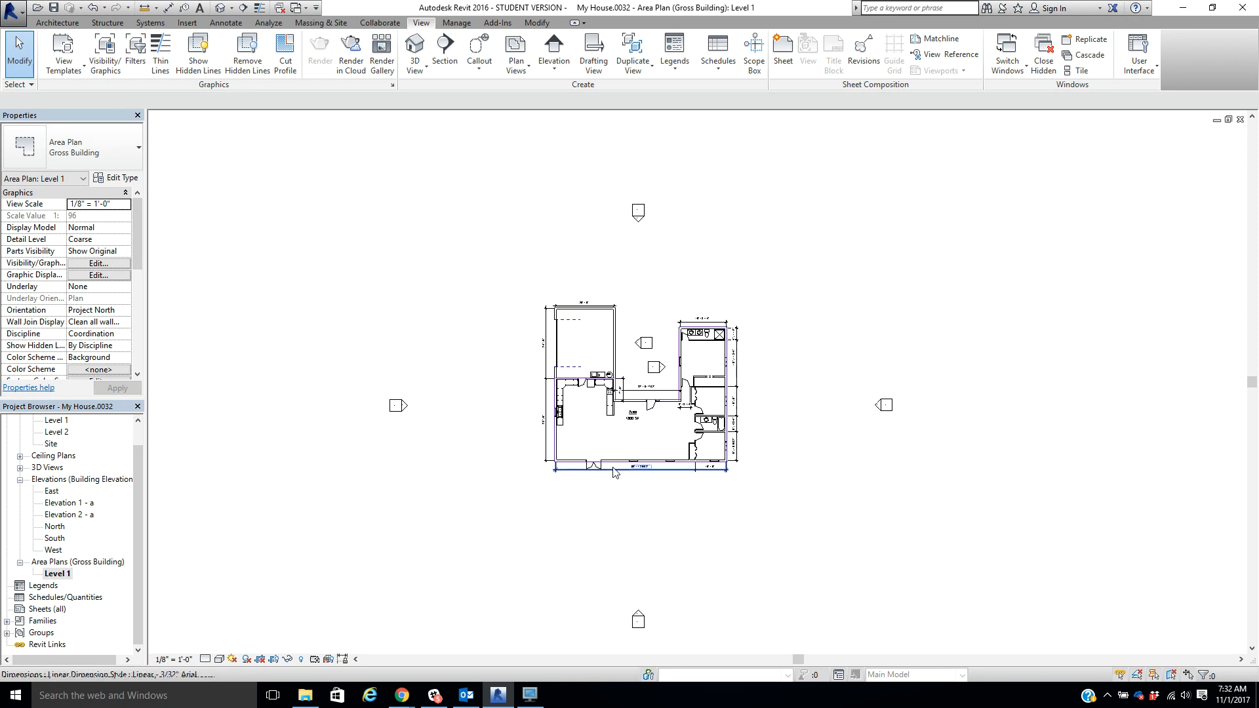
pyautogui.scroll(3, 651, 369)
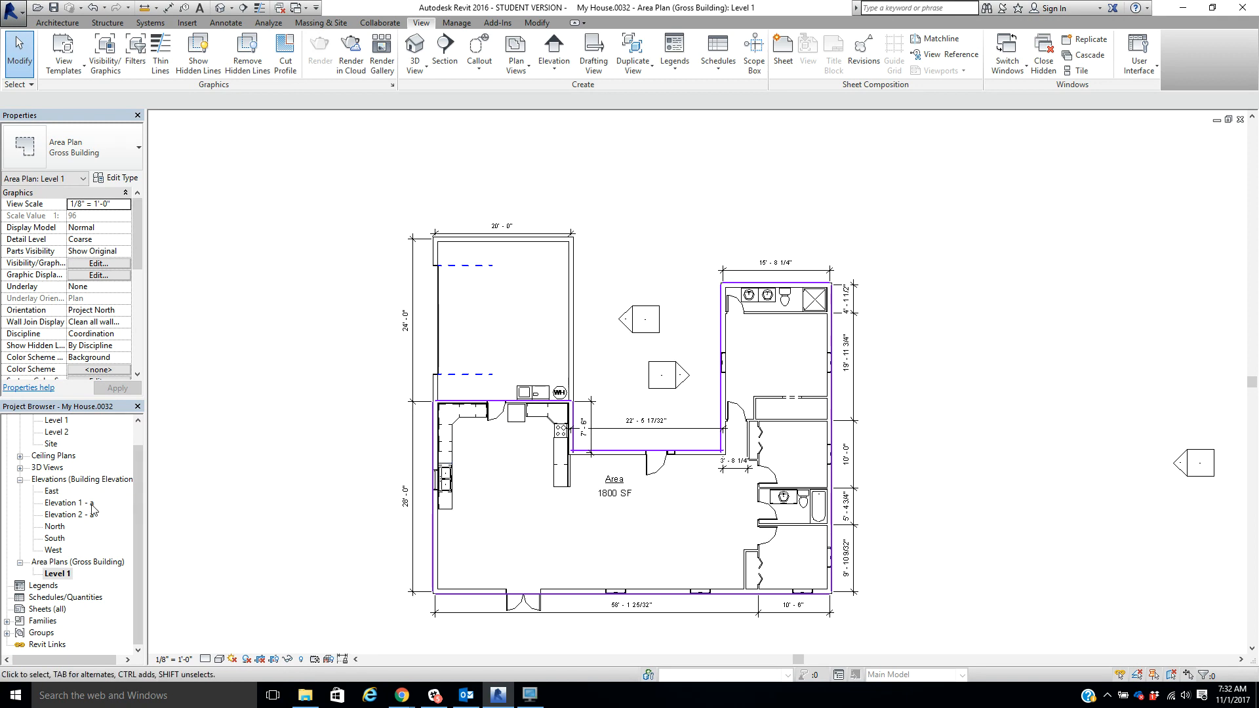
# Step: Open the East elevation and hide the Roofs category through its visibility/graphics overrides
pyautogui.doubleClick(51, 492)
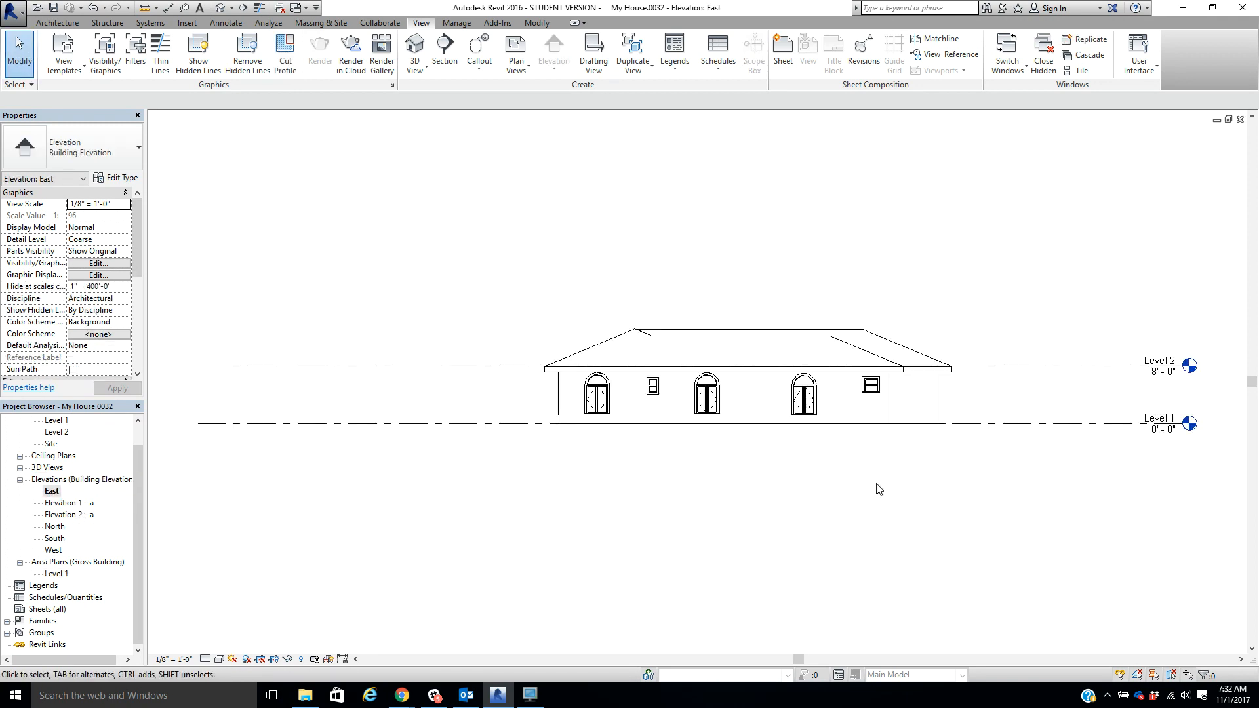
pyautogui.scroll(1, 1021, 364)
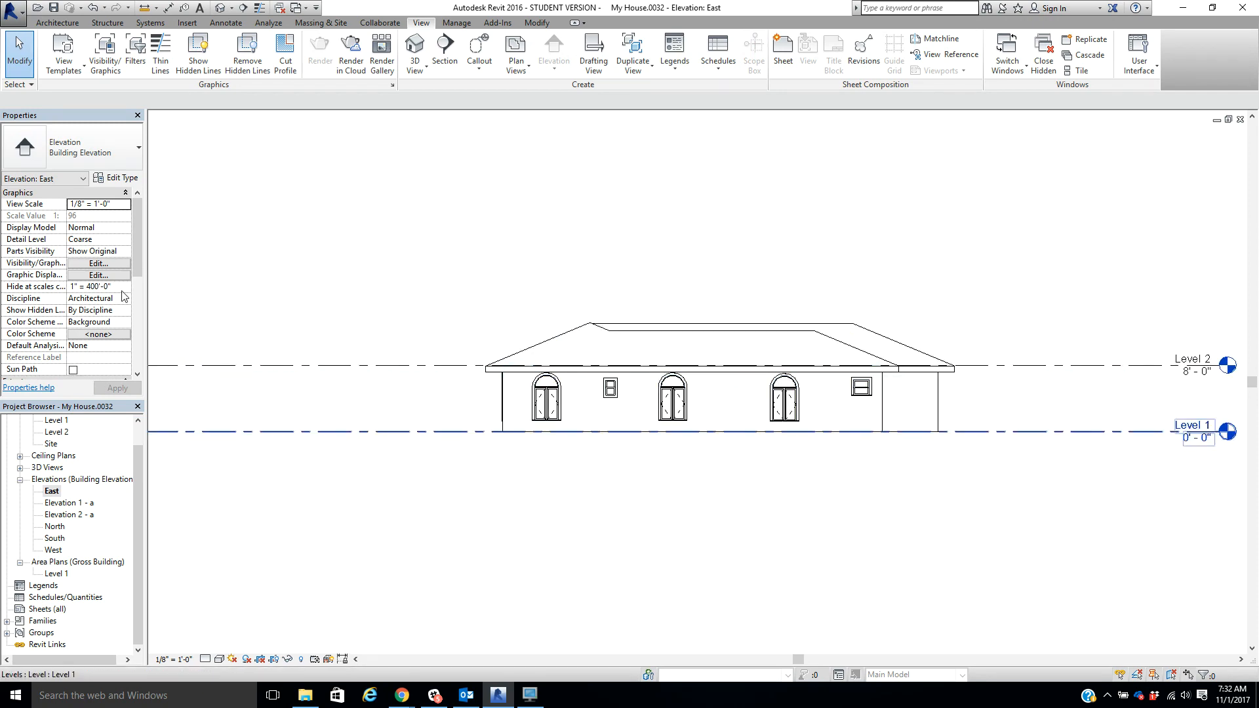
pyautogui.click(107, 264)
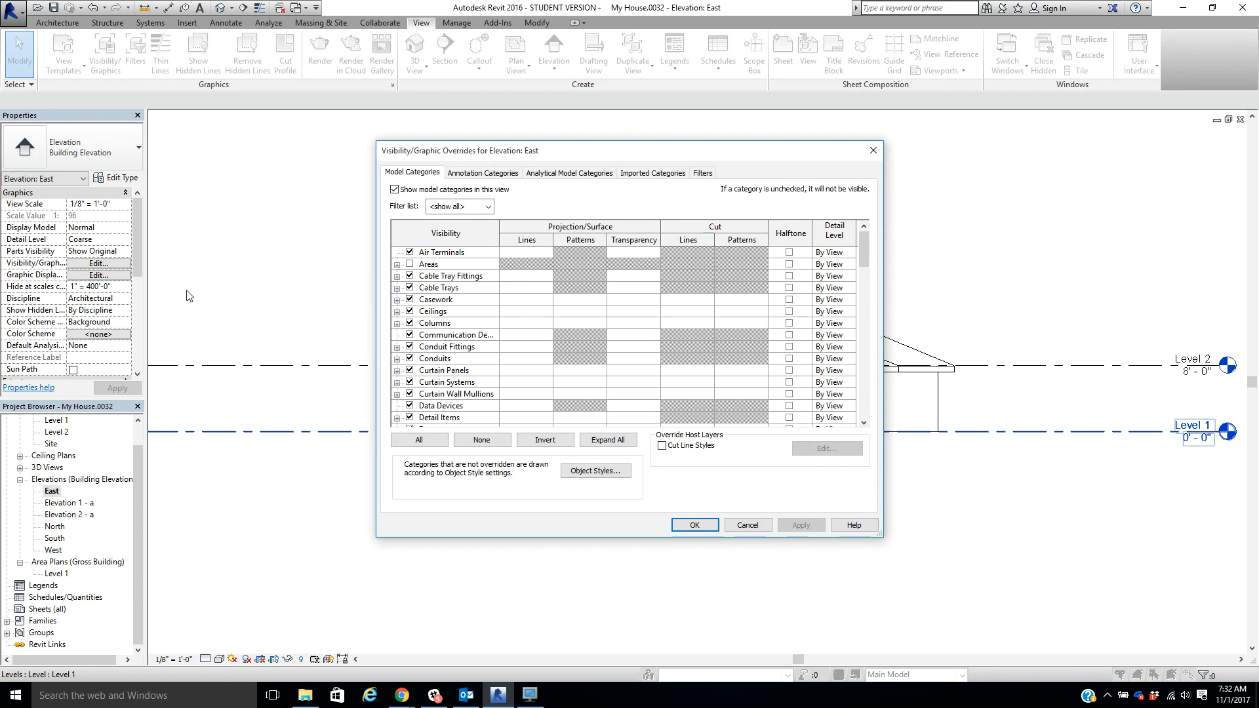
pyautogui.scroll(-11, 586, 324)
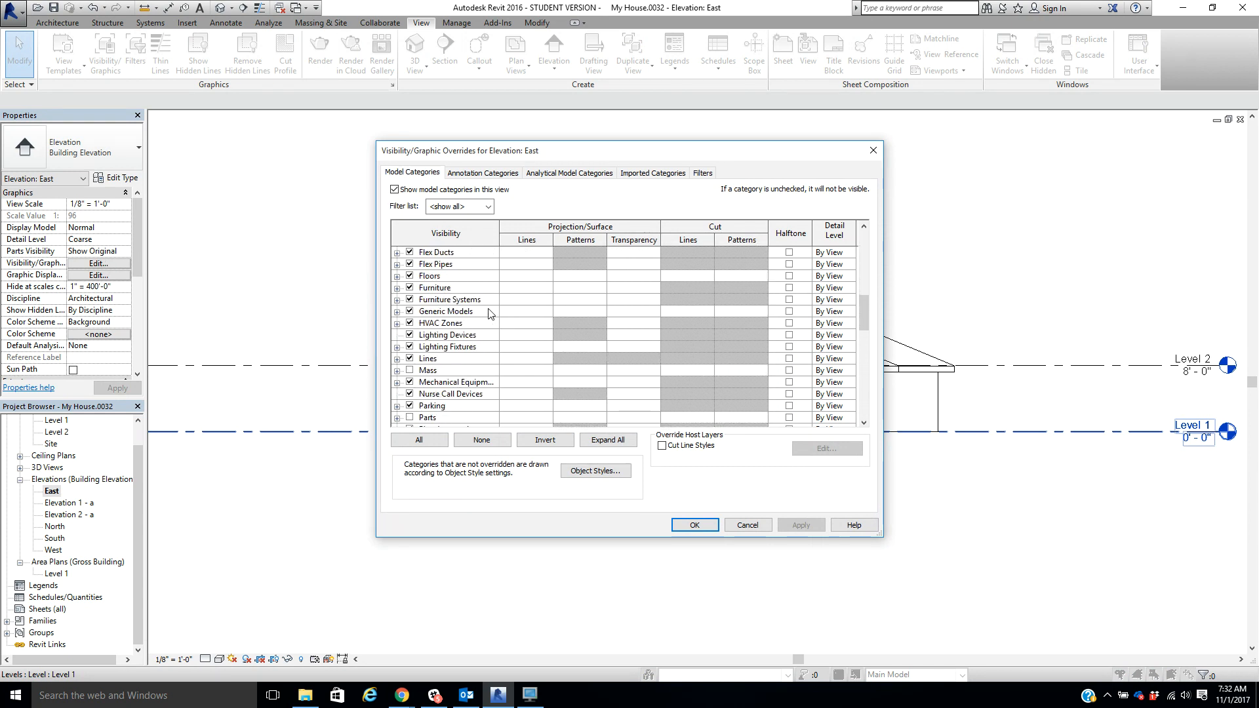
pyautogui.scroll(-3, 488, 313)
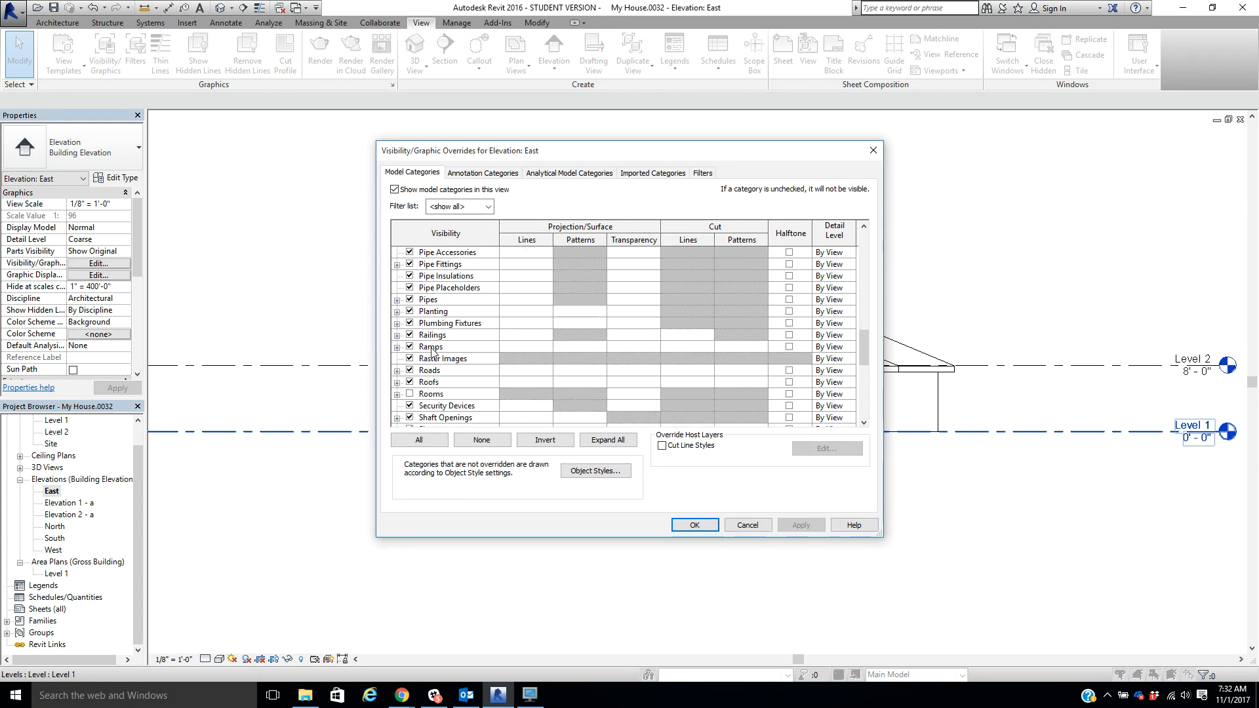
pyautogui.scroll(-1, 433, 351)
pyautogui.click(410, 370)
pyautogui.click(409, 382)
pyautogui.click(804, 526)
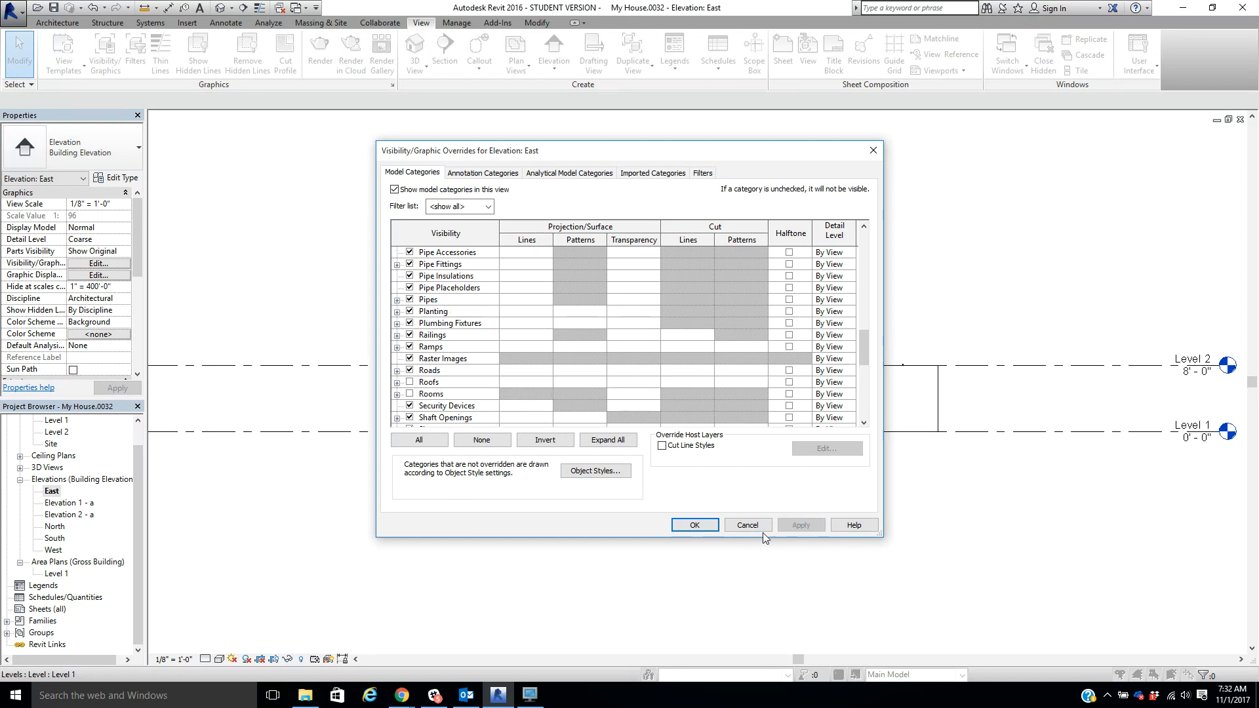
pyautogui.click(699, 526)
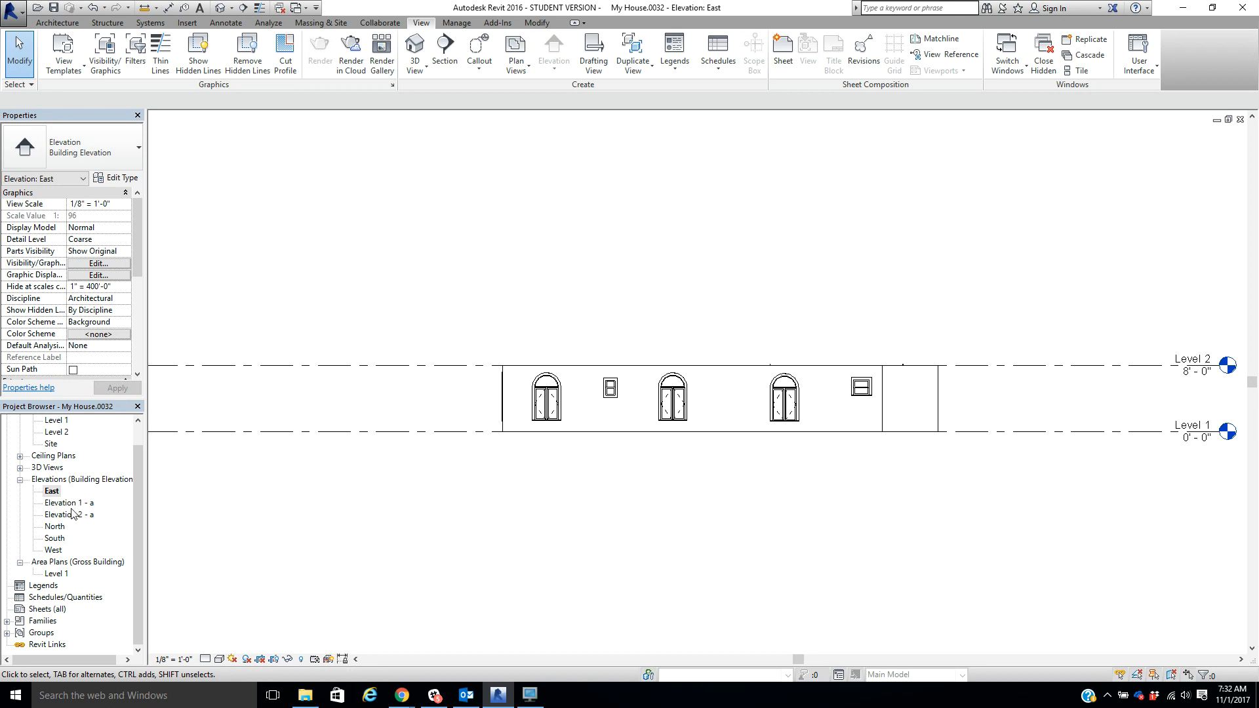
# Step: Open the Elevation 1 - a courtyard view, dismiss the mail notification, and turn off Roofs in the view's visibility/graphics overrides
pyautogui.doubleClick(66, 504)
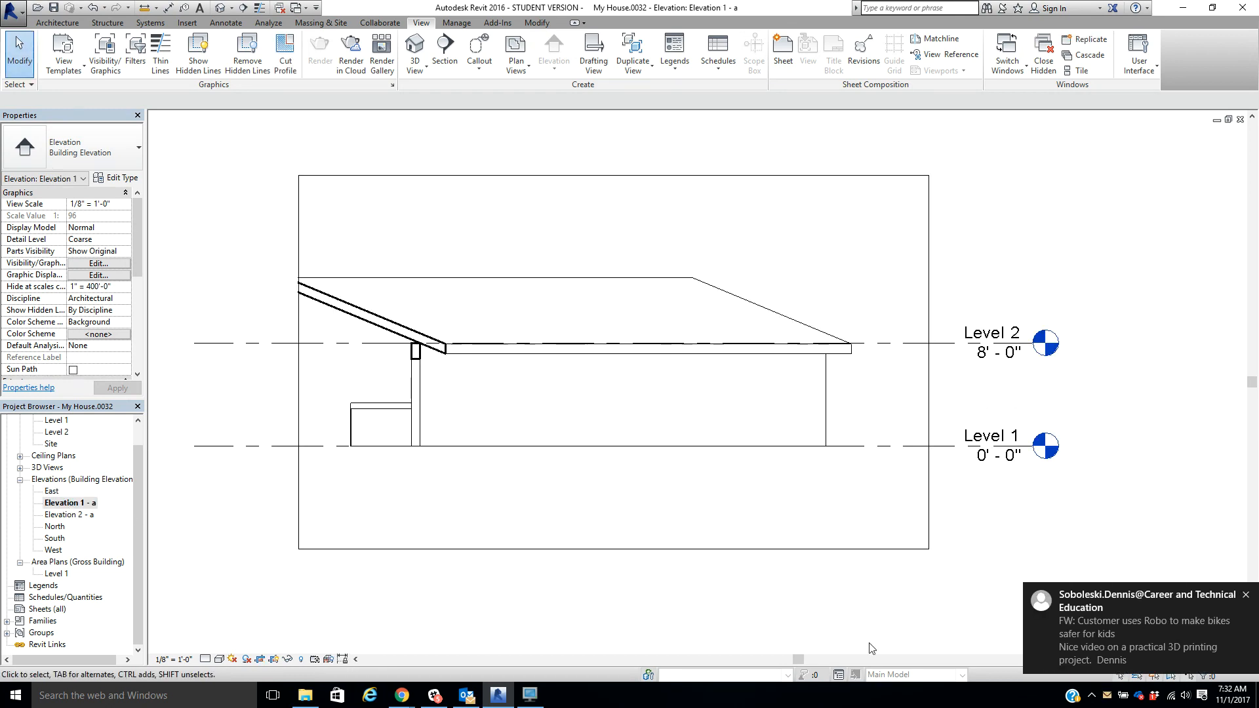
pyautogui.click(1245, 599)
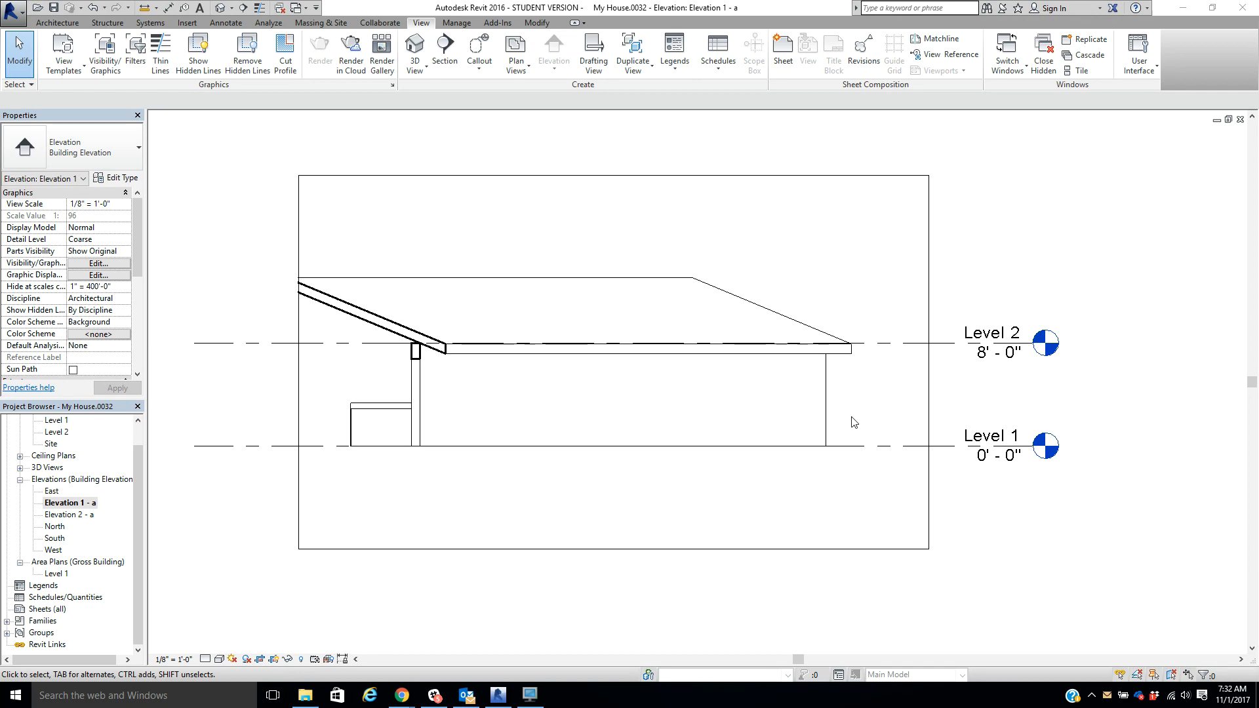
pyautogui.click(88, 263)
pyautogui.scroll(-8, 420, 319)
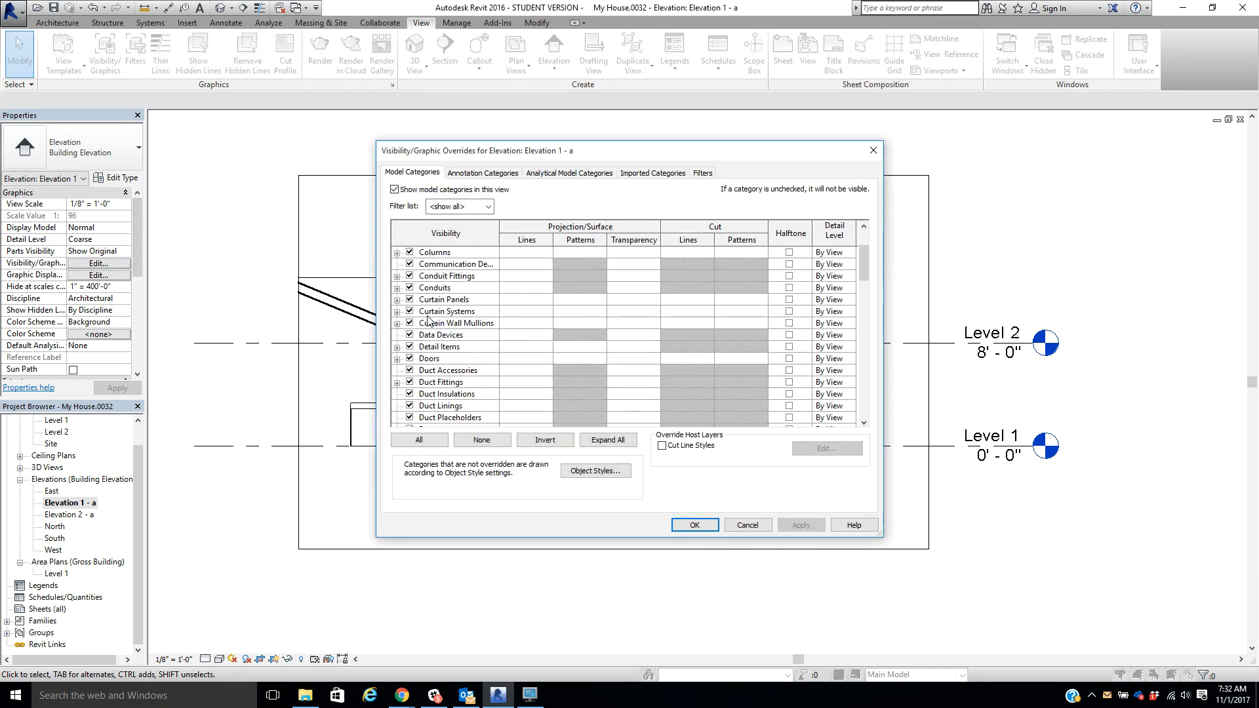
pyautogui.scroll(-6, 431, 319)
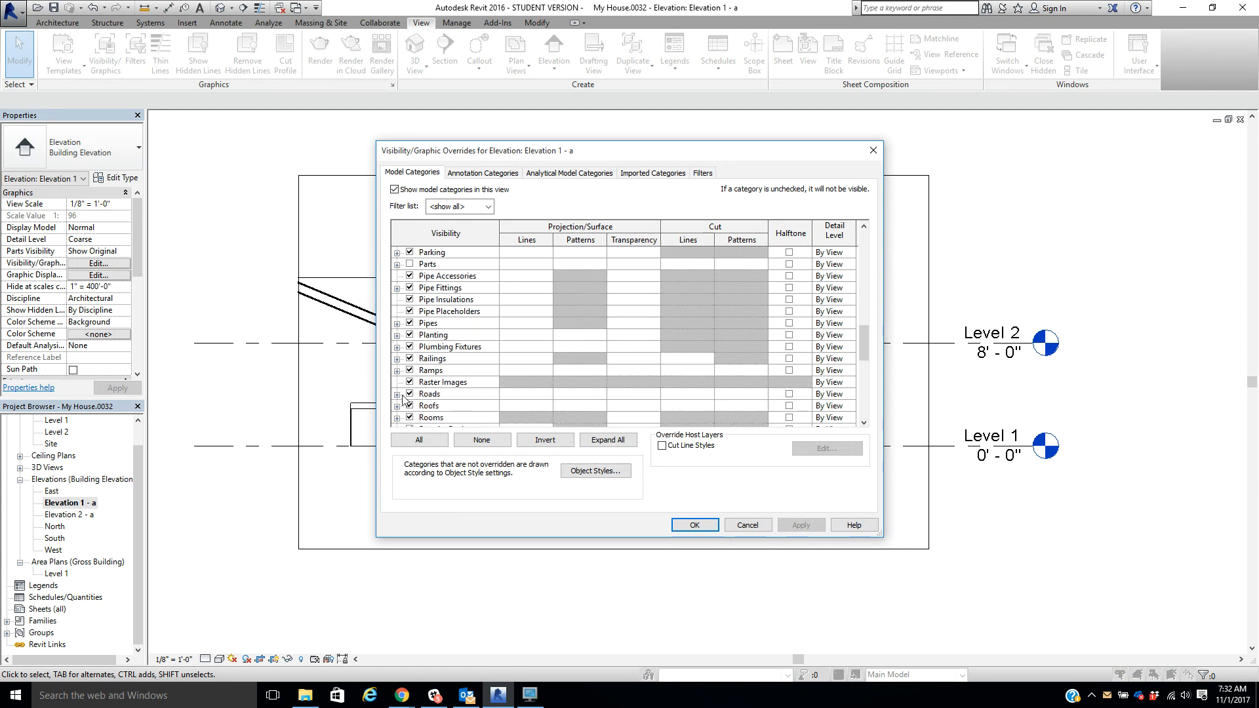
pyautogui.click(411, 411)
pyautogui.click(410, 406)
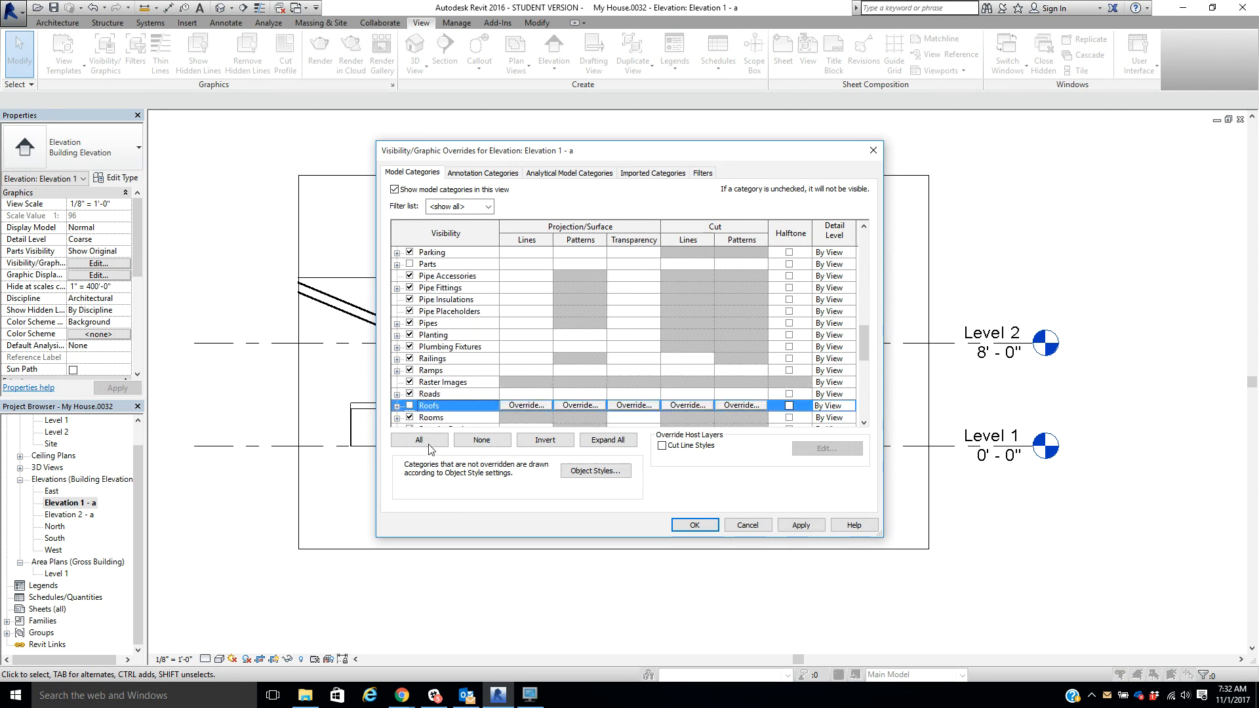
pyautogui.click(798, 528)
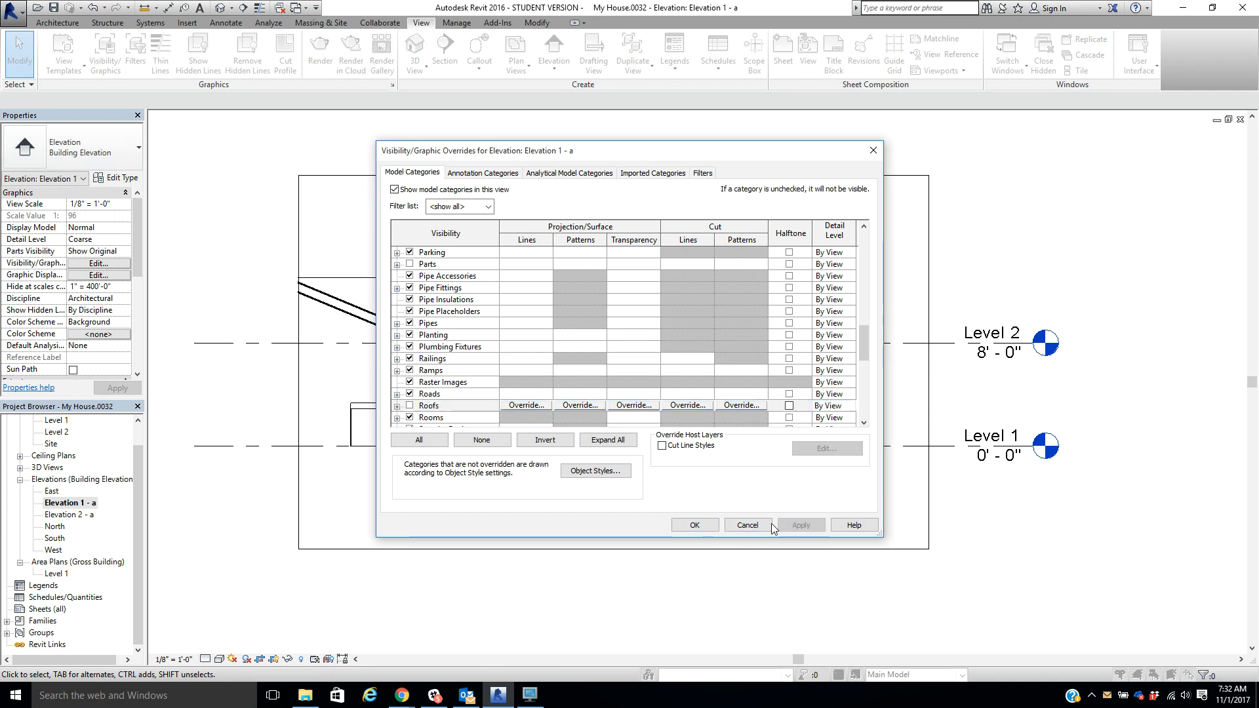
pyautogui.click(711, 527)
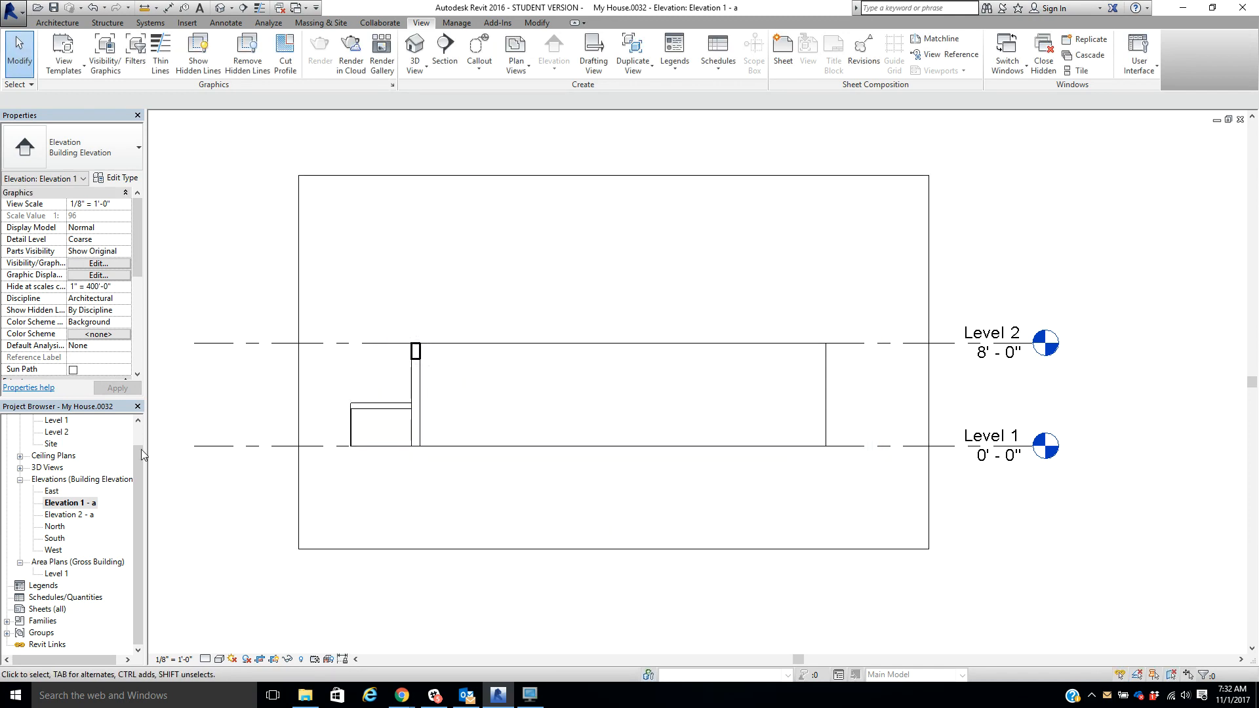
# Step: Open the Elevation 2 - a courtyard view and turn off the Roofs category in its visibility/graphics overrides
pyautogui.doubleClick(84, 515)
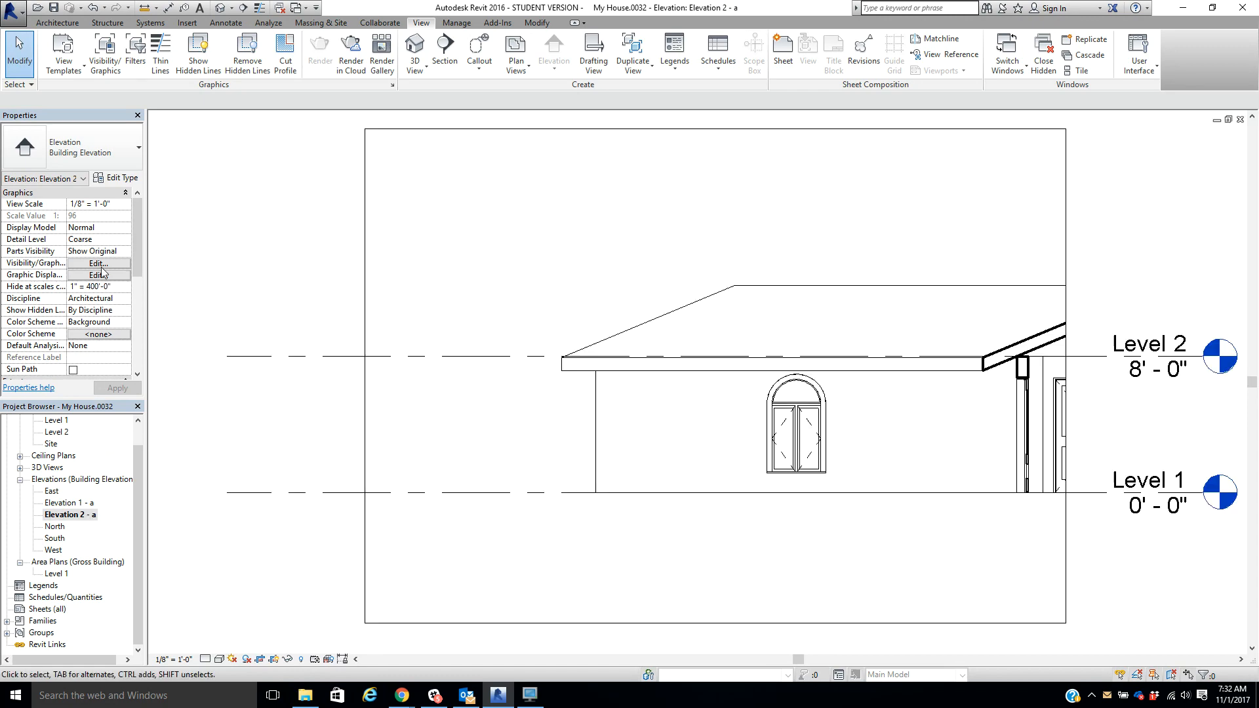
pyautogui.click(98, 263)
pyautogui.scroll(-3, 425, 355)
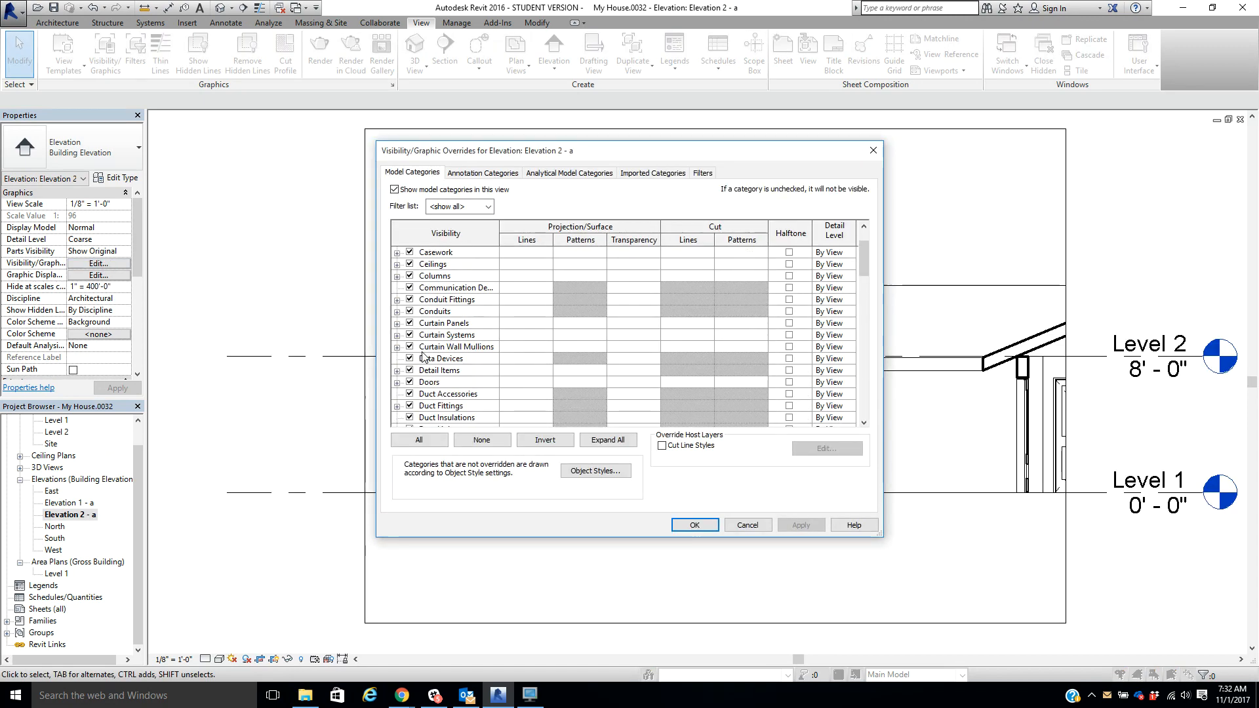
pyautogui.scroll(-7, 425, 355)
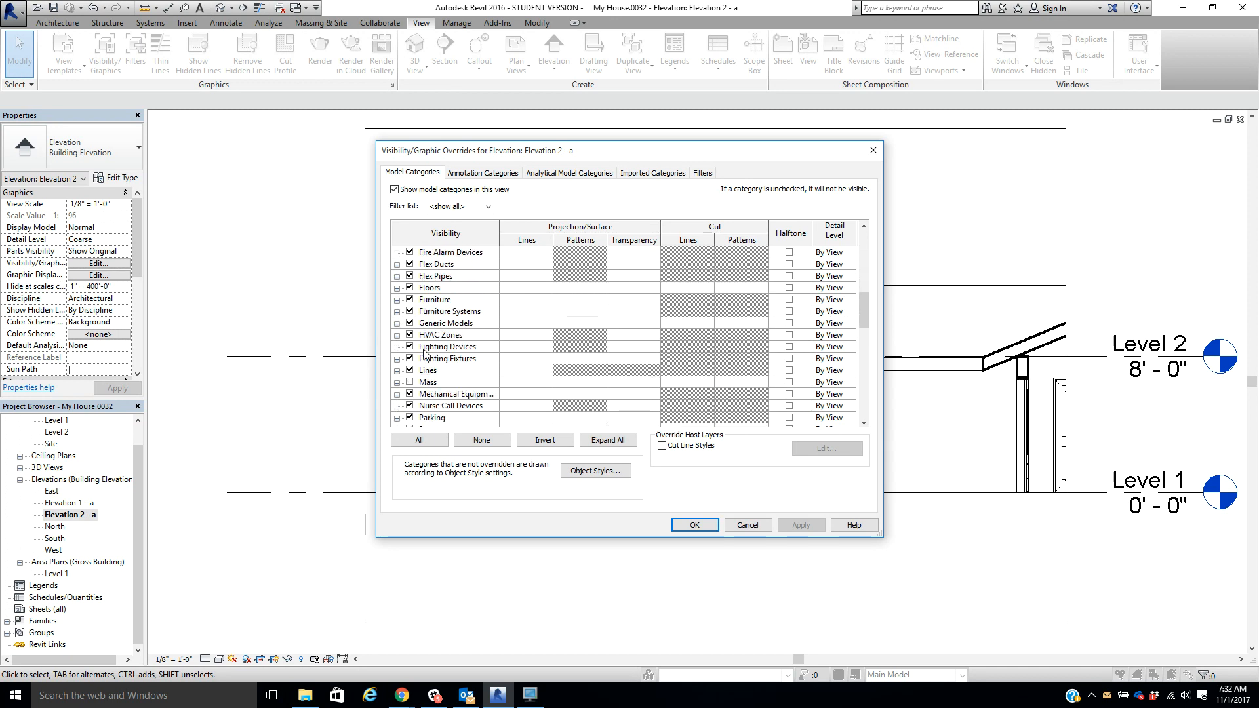
pyautogui.scroll(-4, 424, 353)
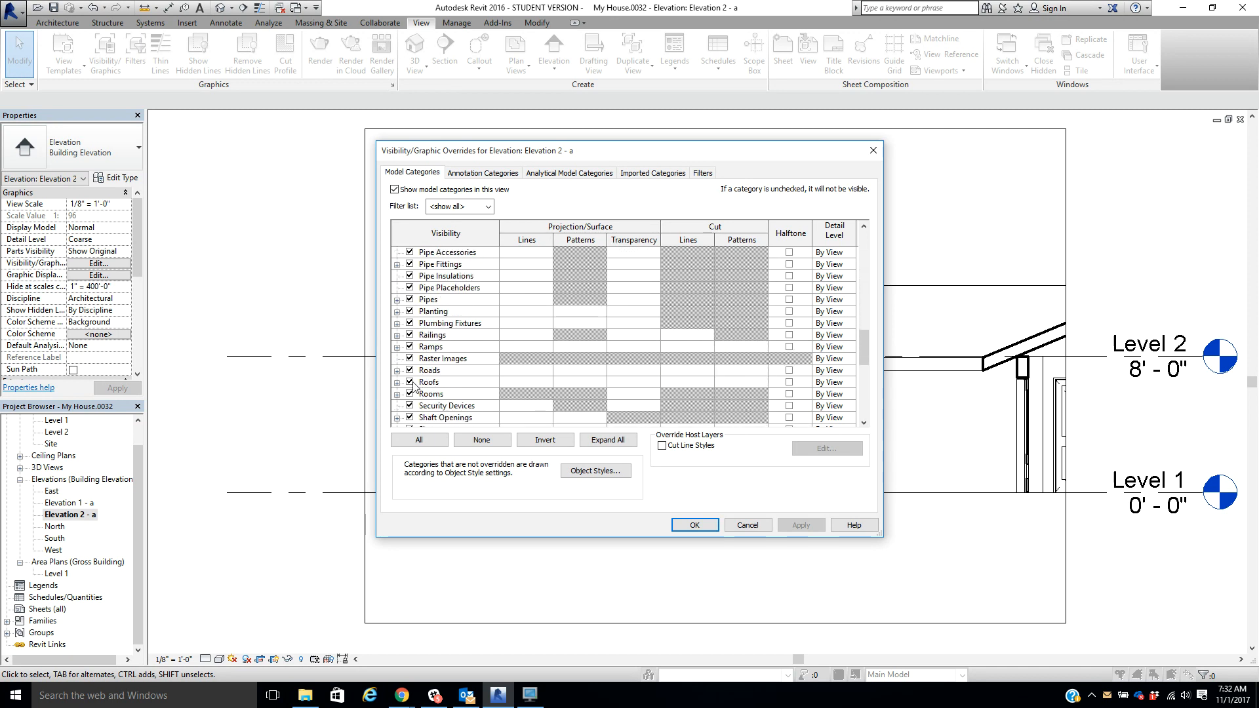
pyautogui.click(410, 383)
pyautogui.click(817, 526)
pyautogui.click(695, 525)
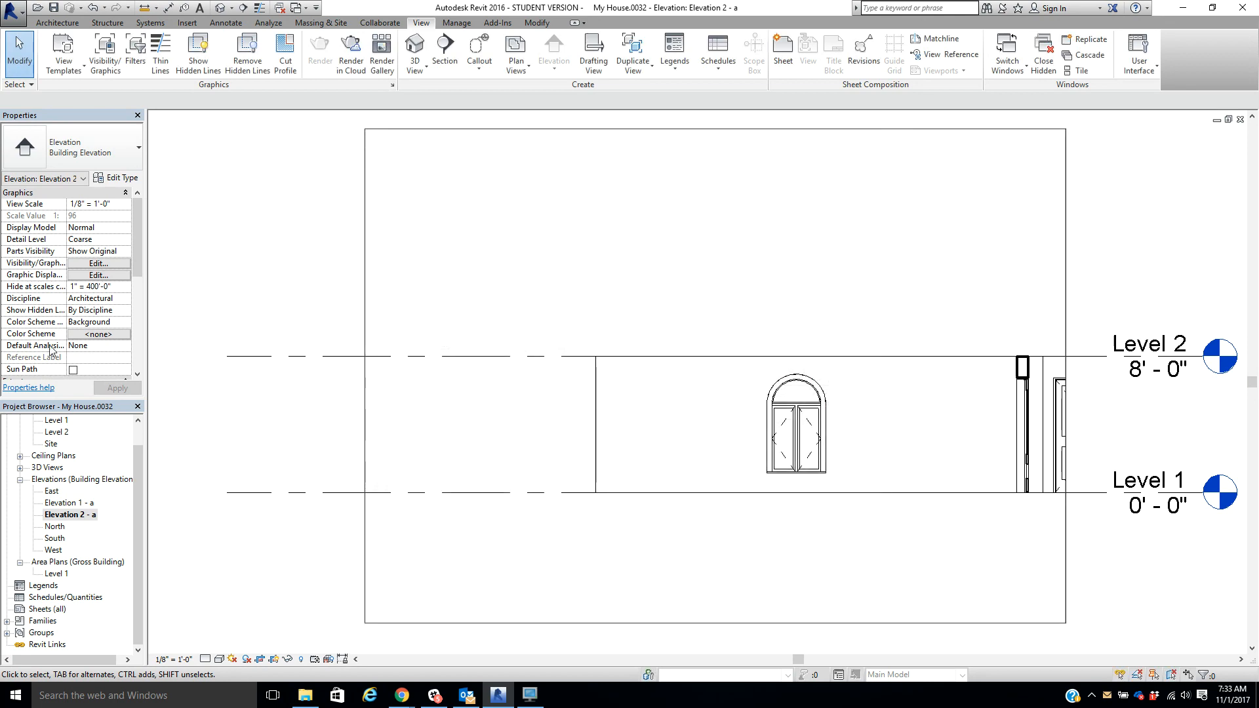
# Step: Open the North elevation and uncheck the Roofs model category in its visibility/graphics overrides
pyautogui.doubleClick(55, 528)
pyautogui.click(121, 264)
pyautogui.scroll(-9, 467, 392)
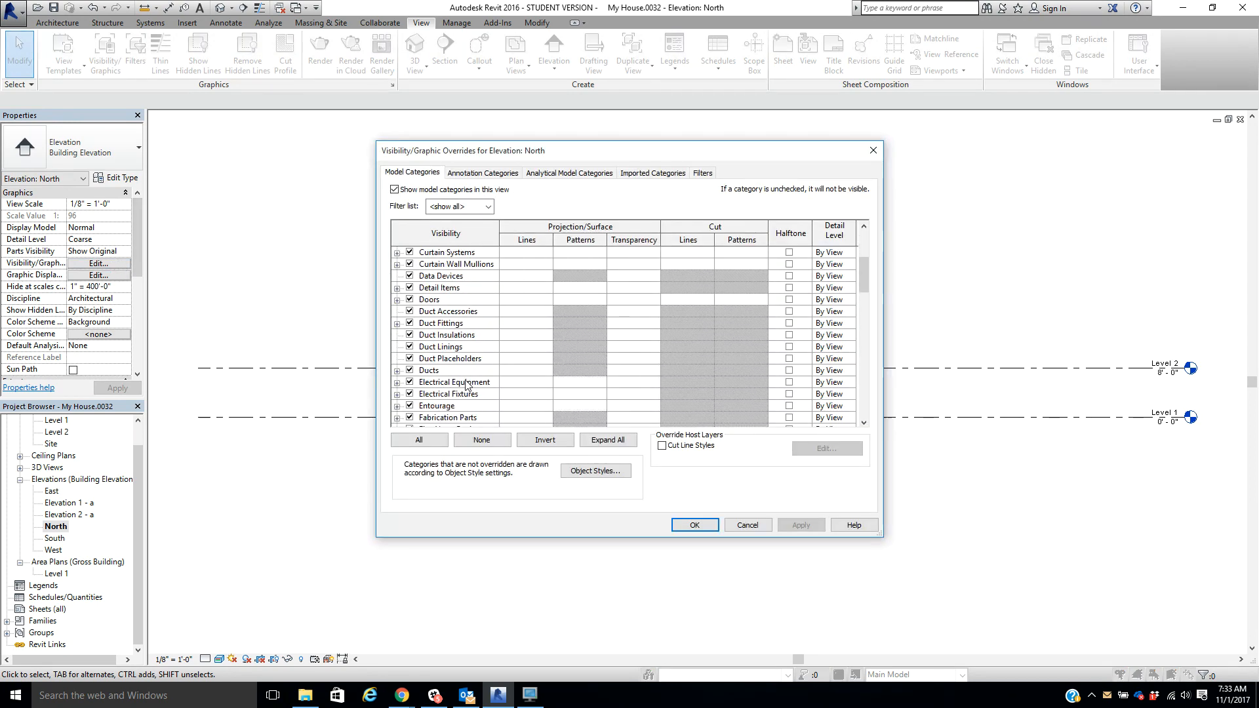
pyautogui.scroll(-5, 471, 379)
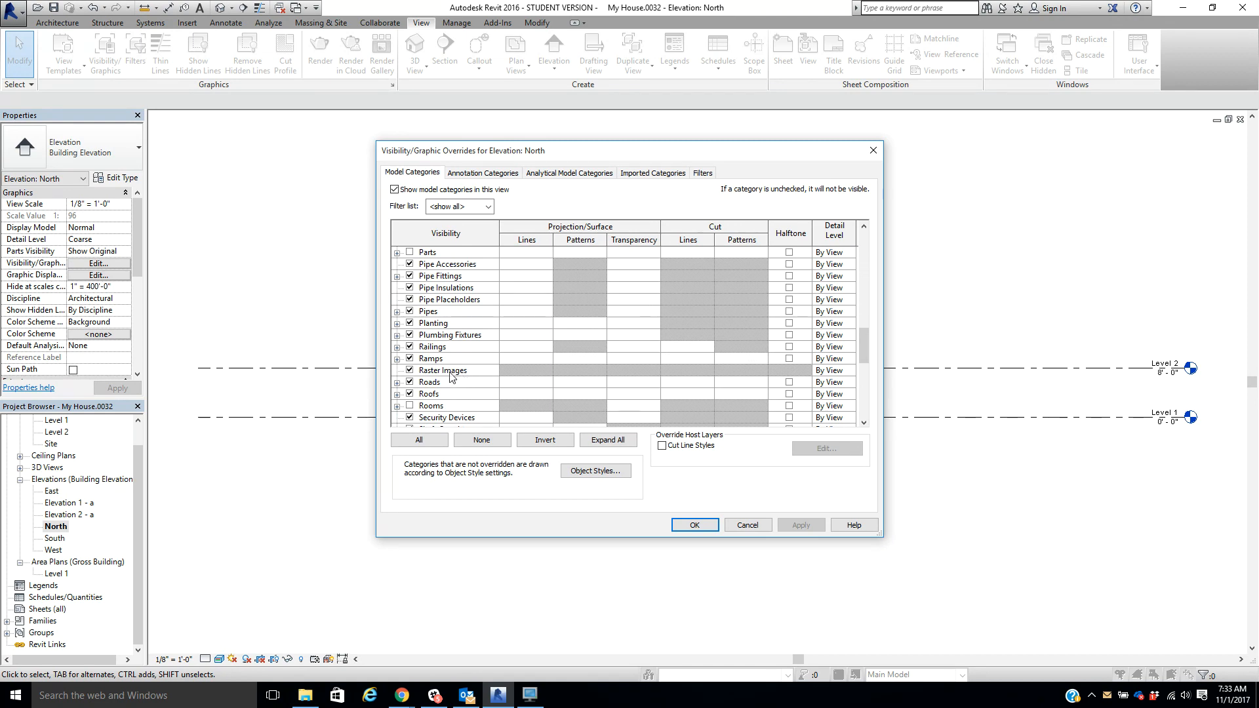
pyautogui.click(410, 394)
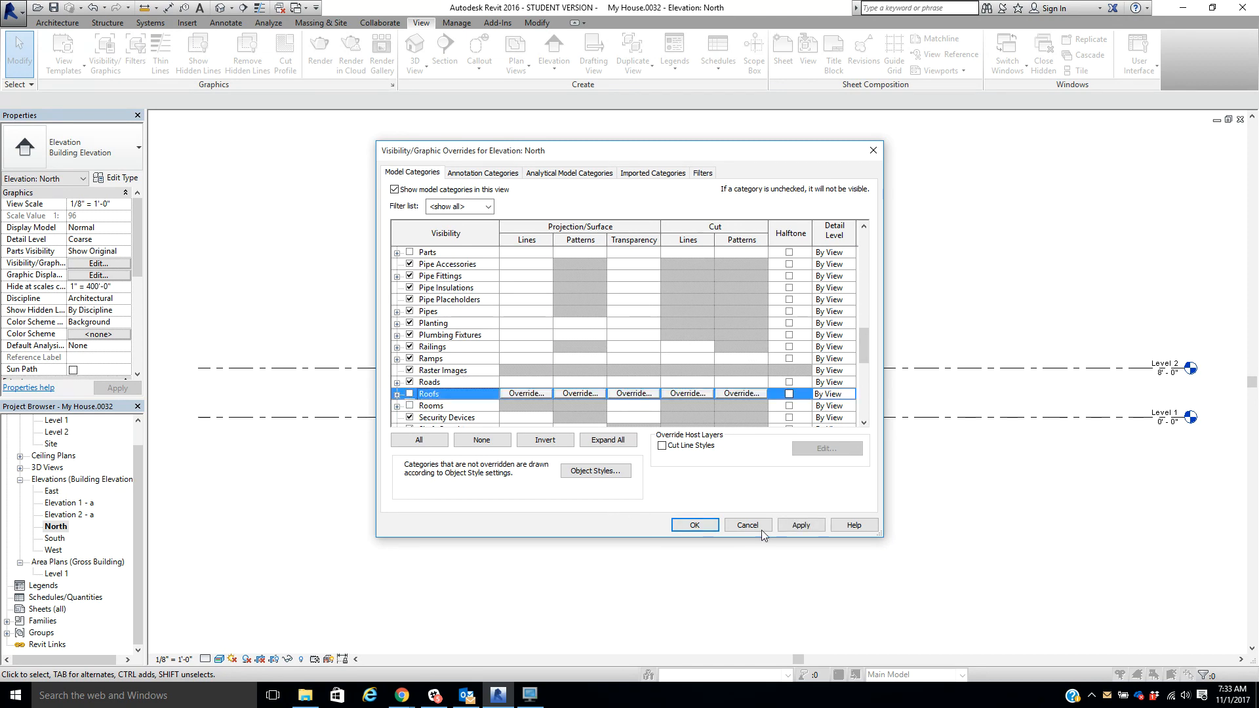
pyautogui.click(799, 525)
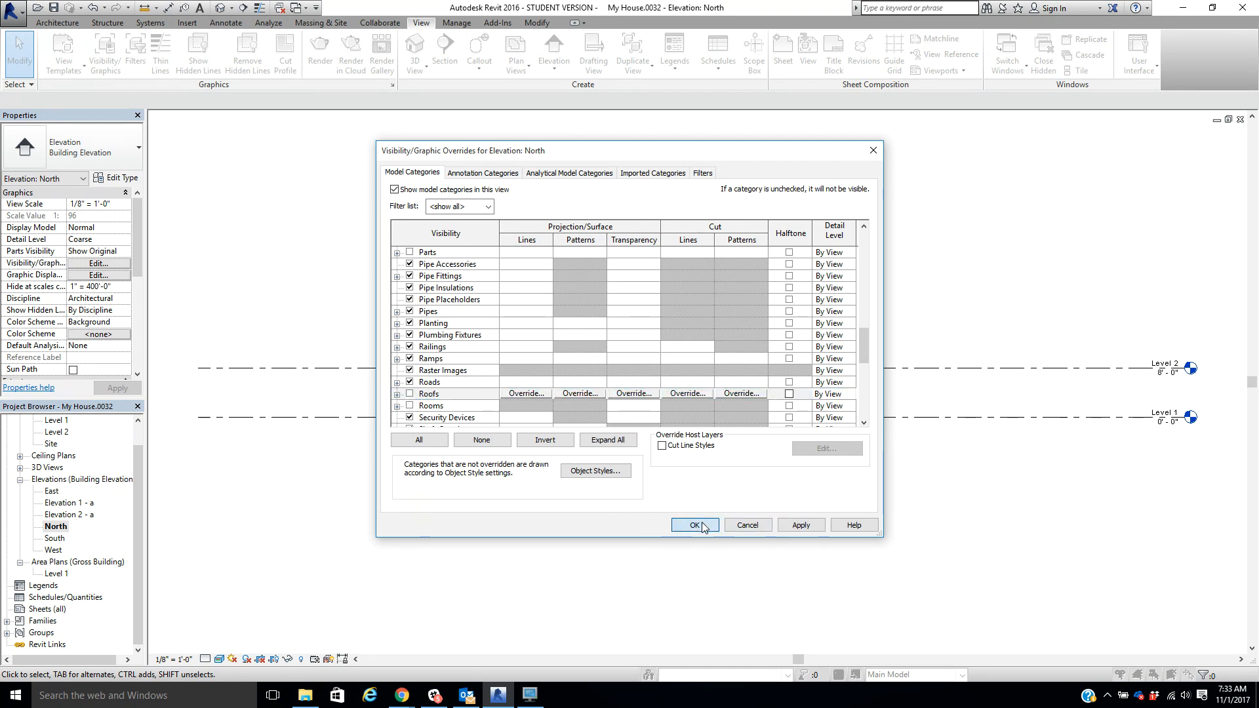
pyautogui.click(695, 525)
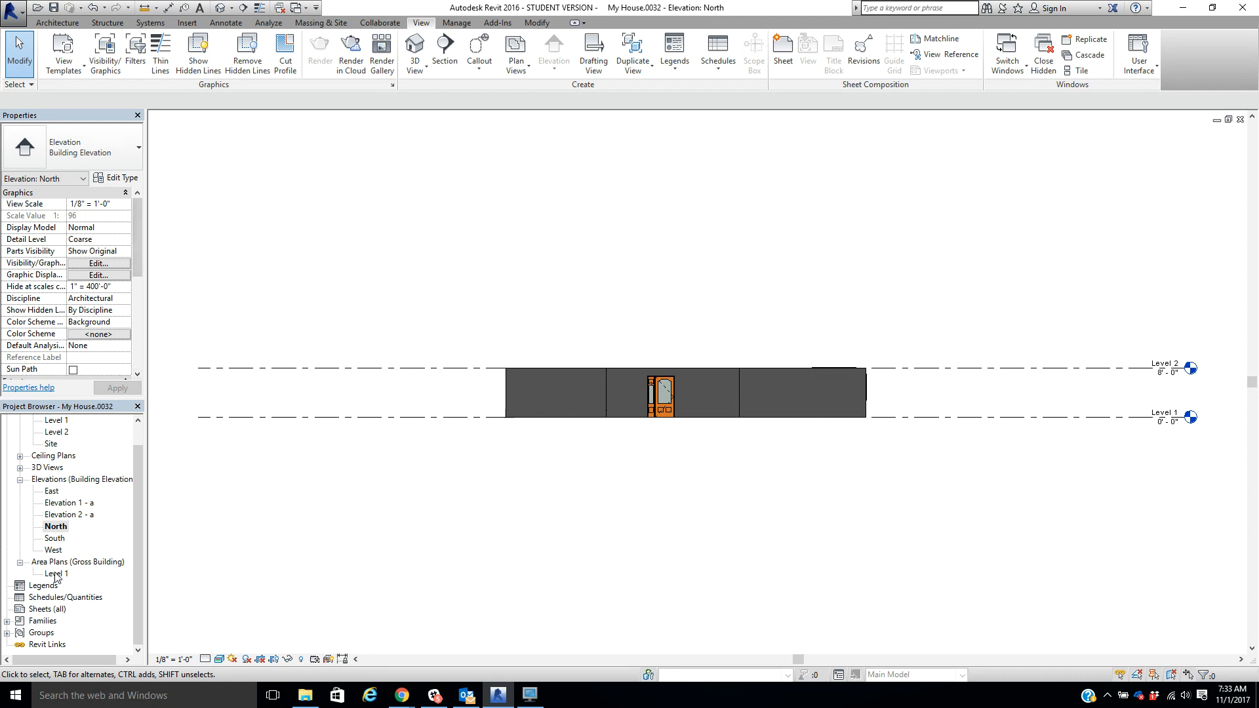
# Step: Open the South elevation and make the Roofs category invisible in its visibility/graphics overrides
pyautogui.doubleClick(54, 539)
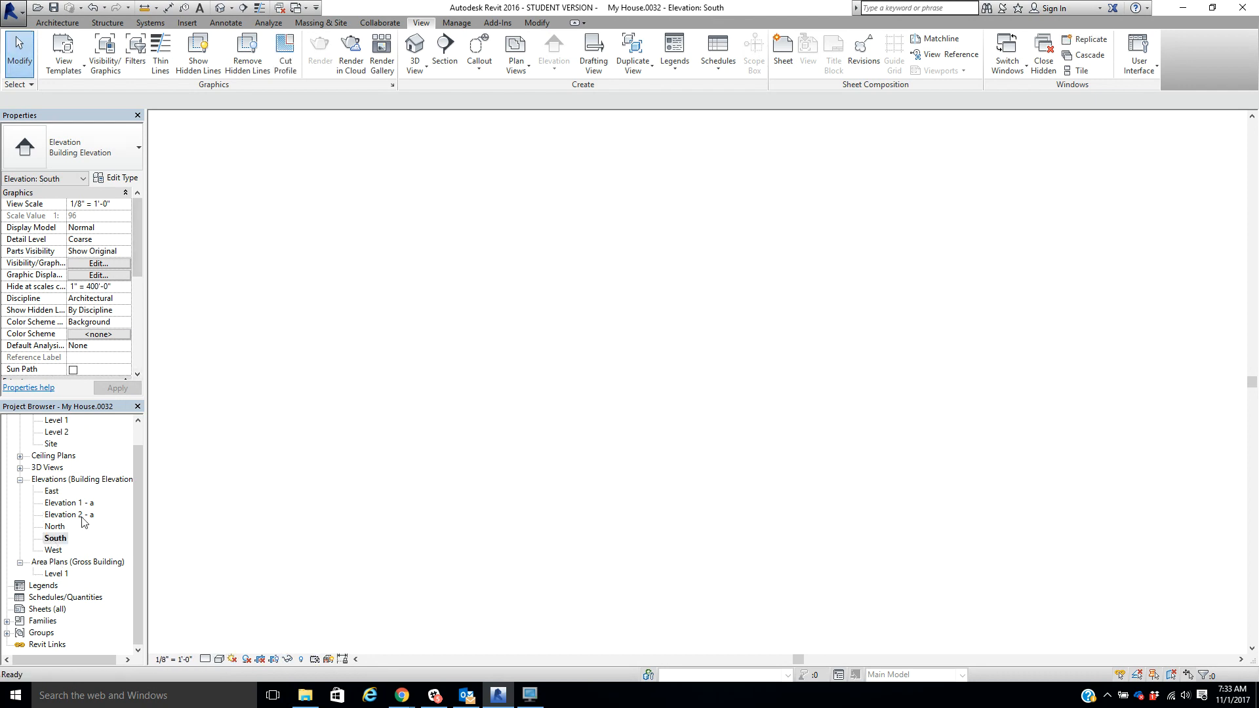
pyautogui.click(120, 263)
pyautogui.scroll(-3, 485, 374)
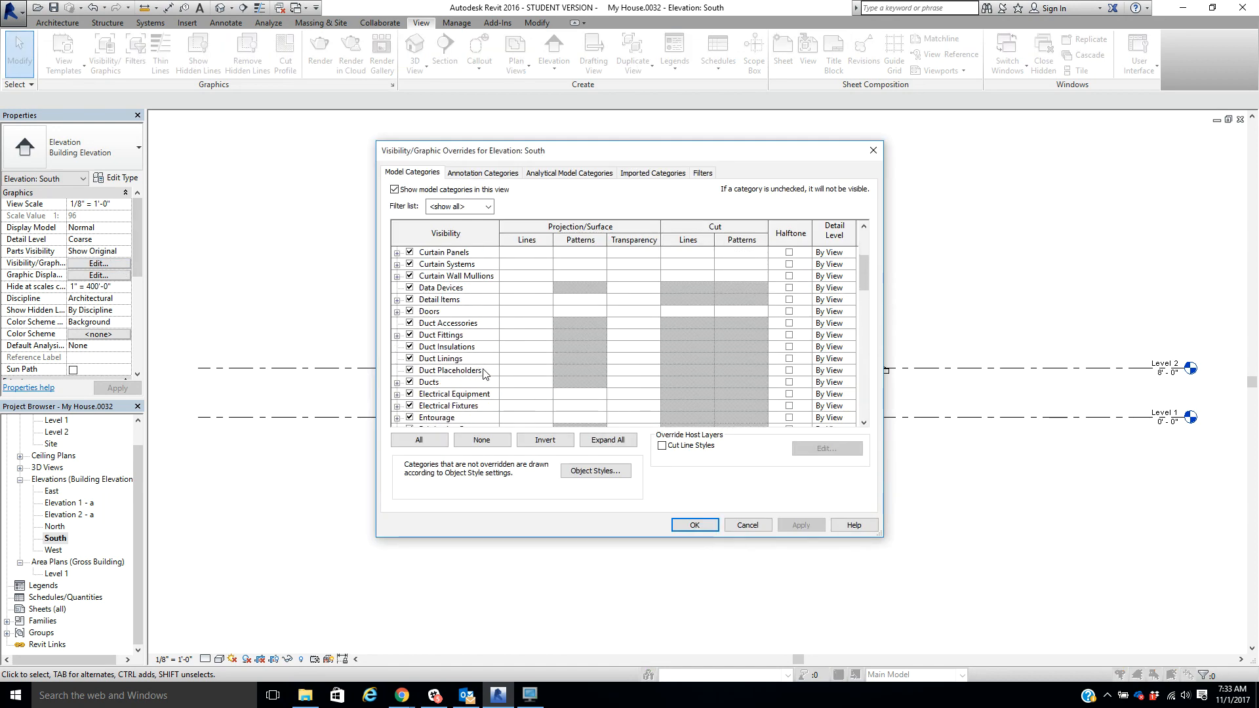
pyautogui.scroll(-7, 485, 373)
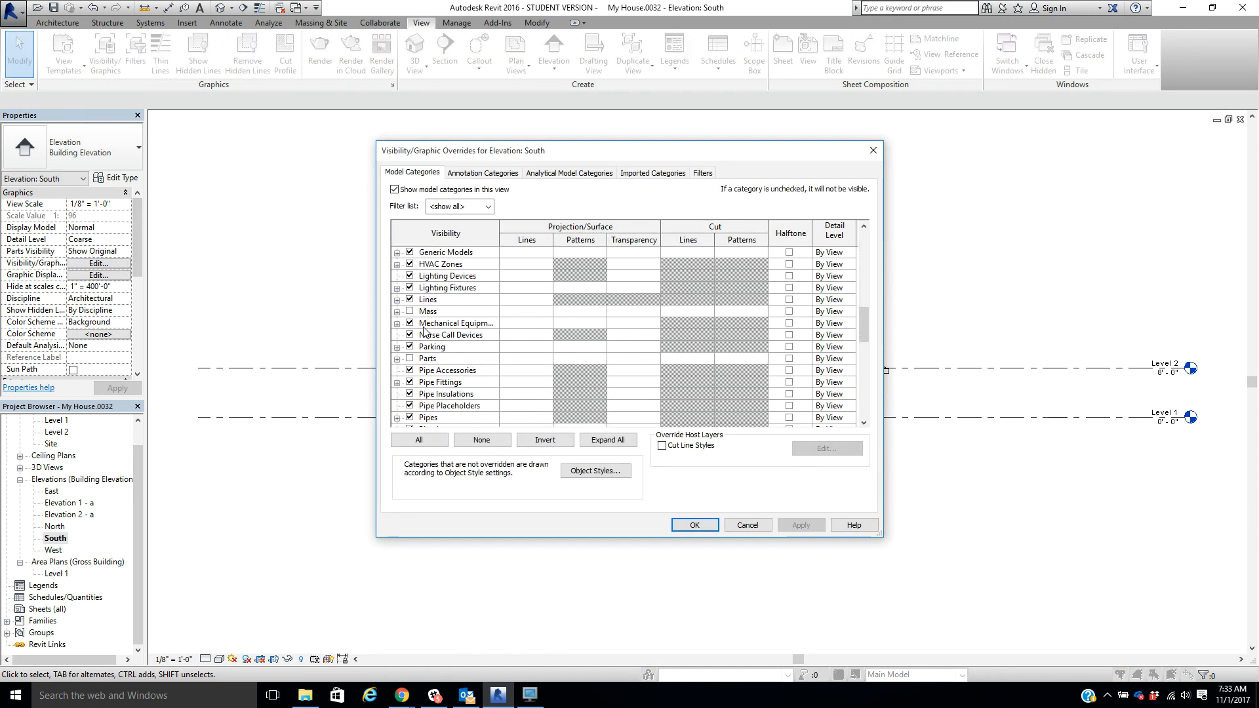
pyautogui.scroll(-4, 422, 334)
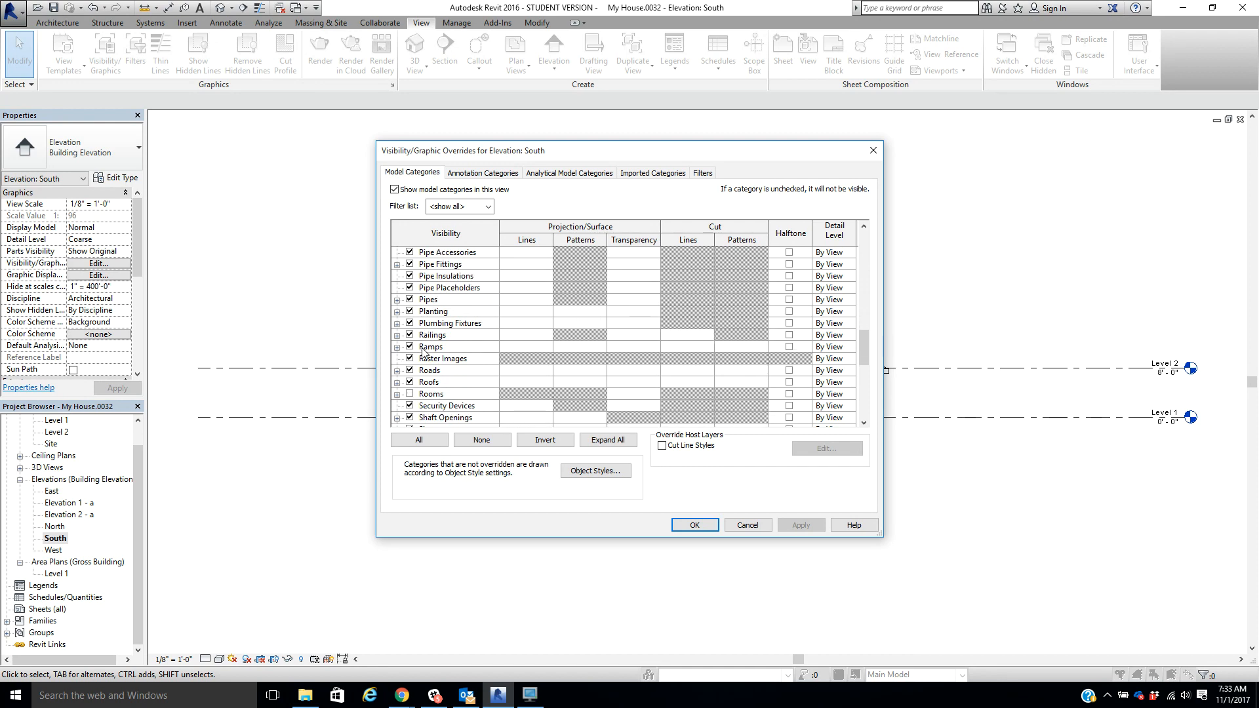
pyautogui.click(410, 382)
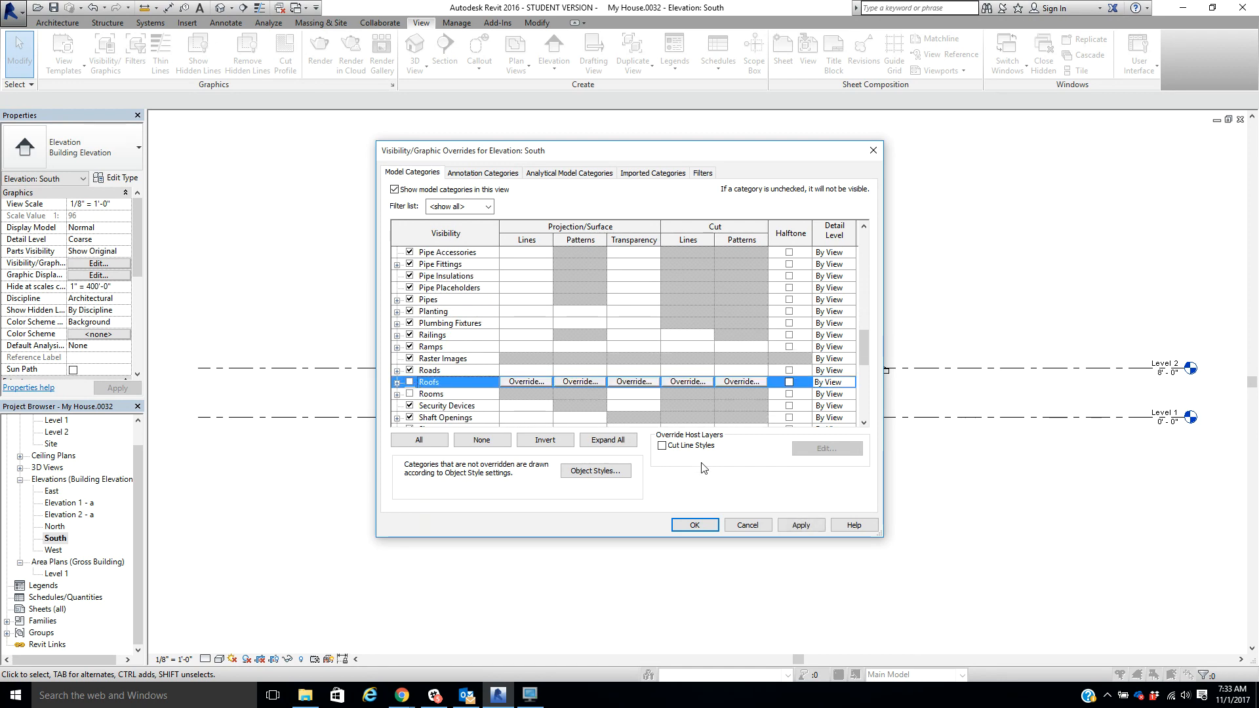
pyautogui.click(801, 525)
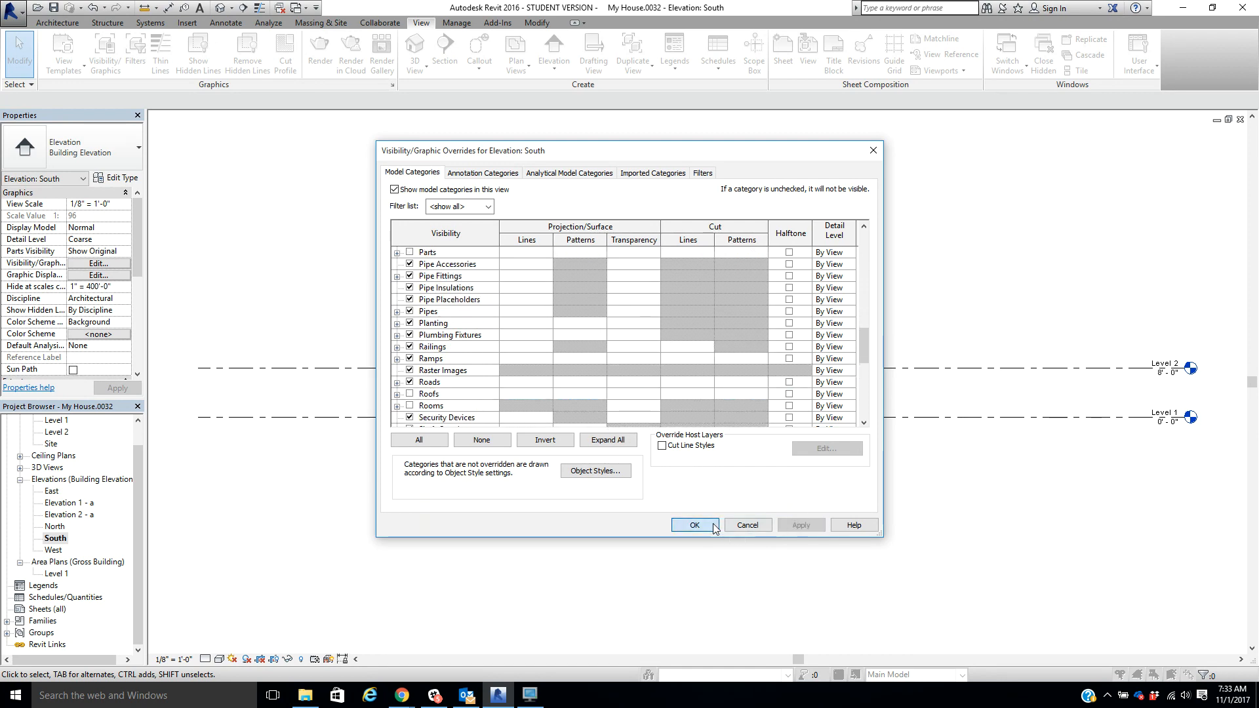
pyautogui.click(695, 525)
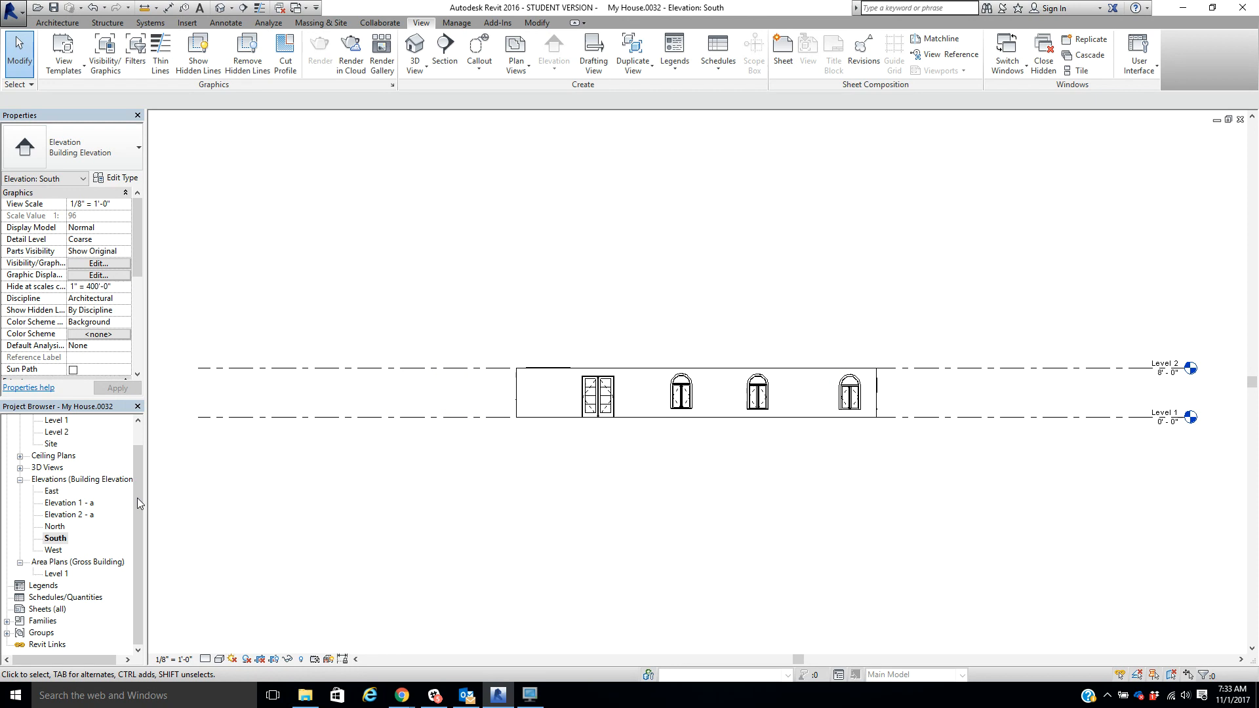
# Step: Open the West elevation and turn off the Roofs category in its visibility/graphics overrides
pyautogui.doubleClick(53, 551)
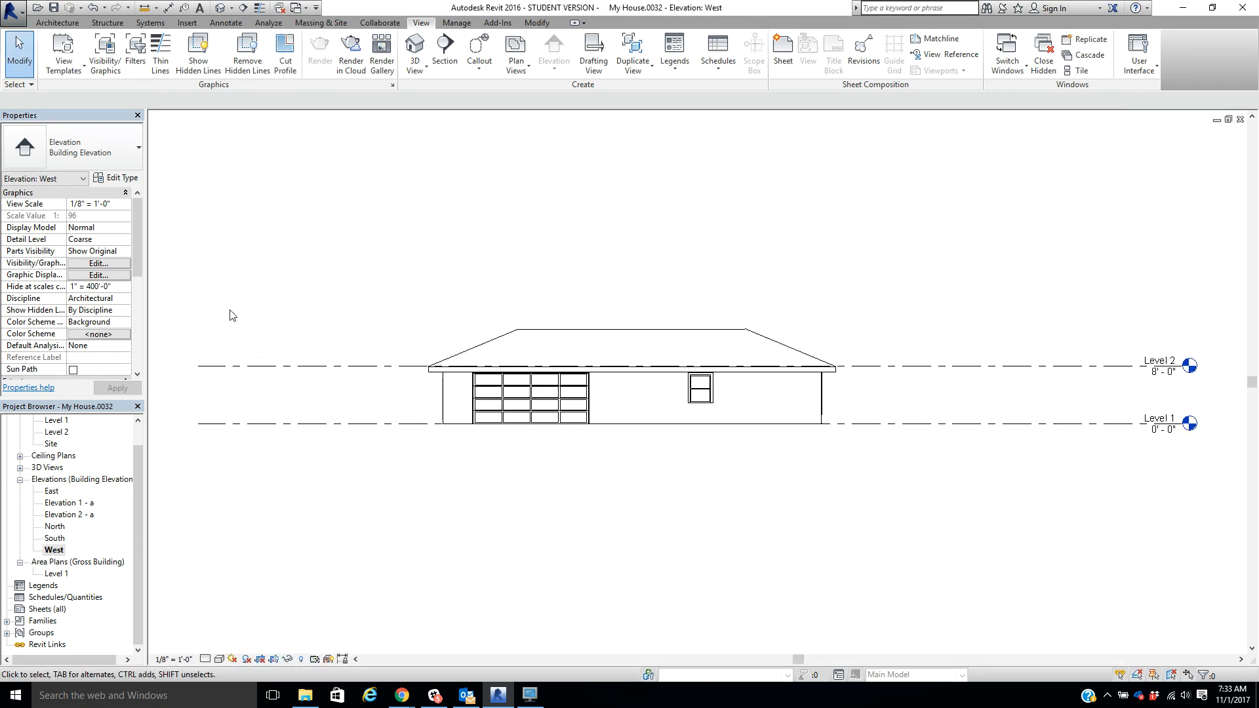
pyautogui.click(81, 265)
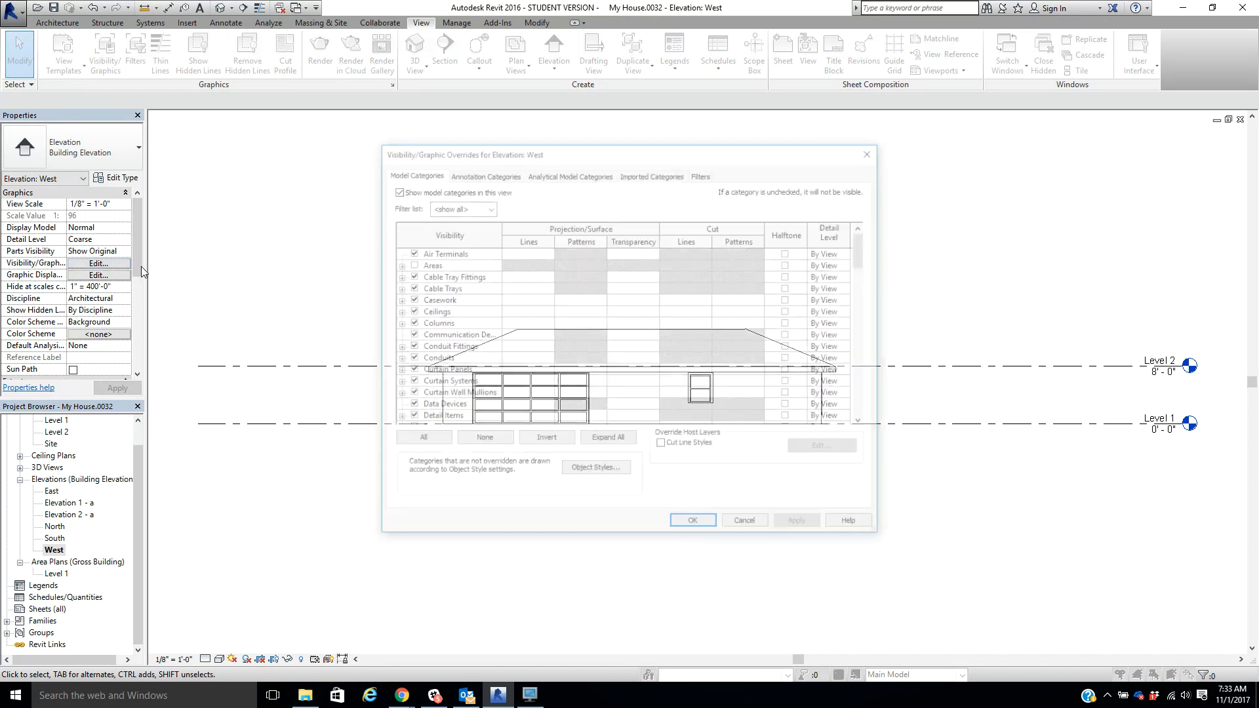
pyautogui.scroll(-4, 461, 346)
pyautogui.scroll(-7, 461, 346)
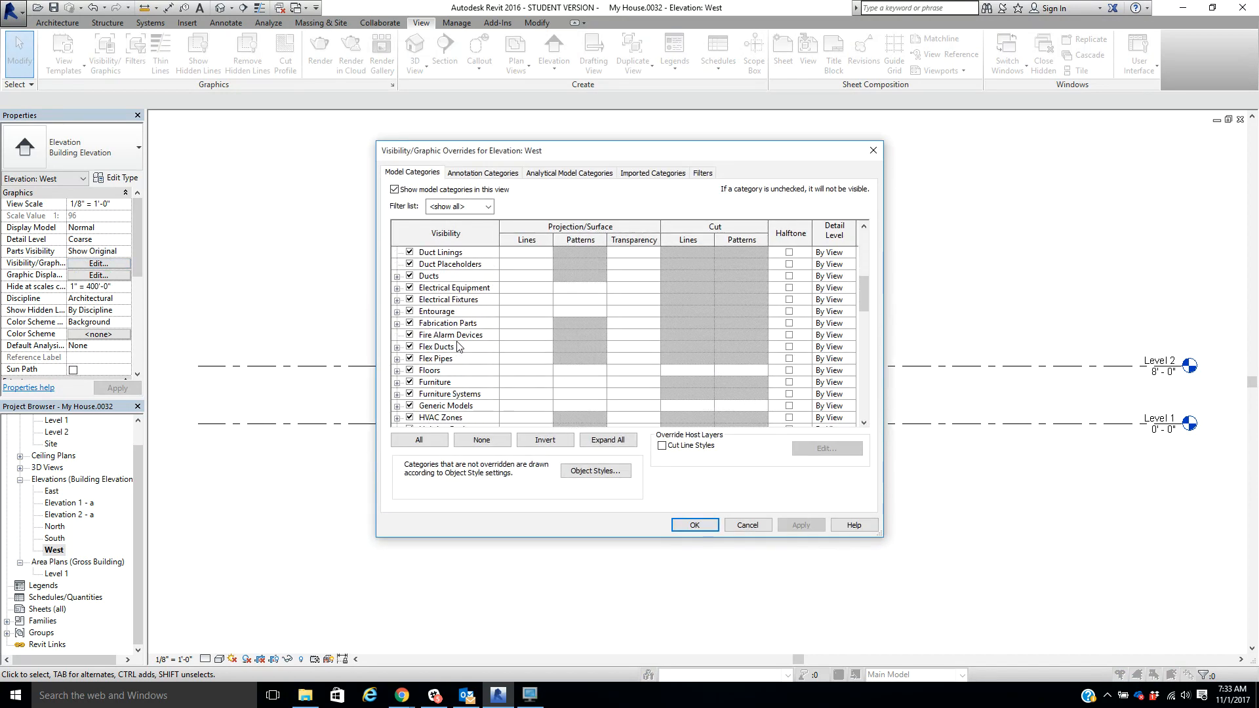
pyautogui.scroll(-4, 457, 346)
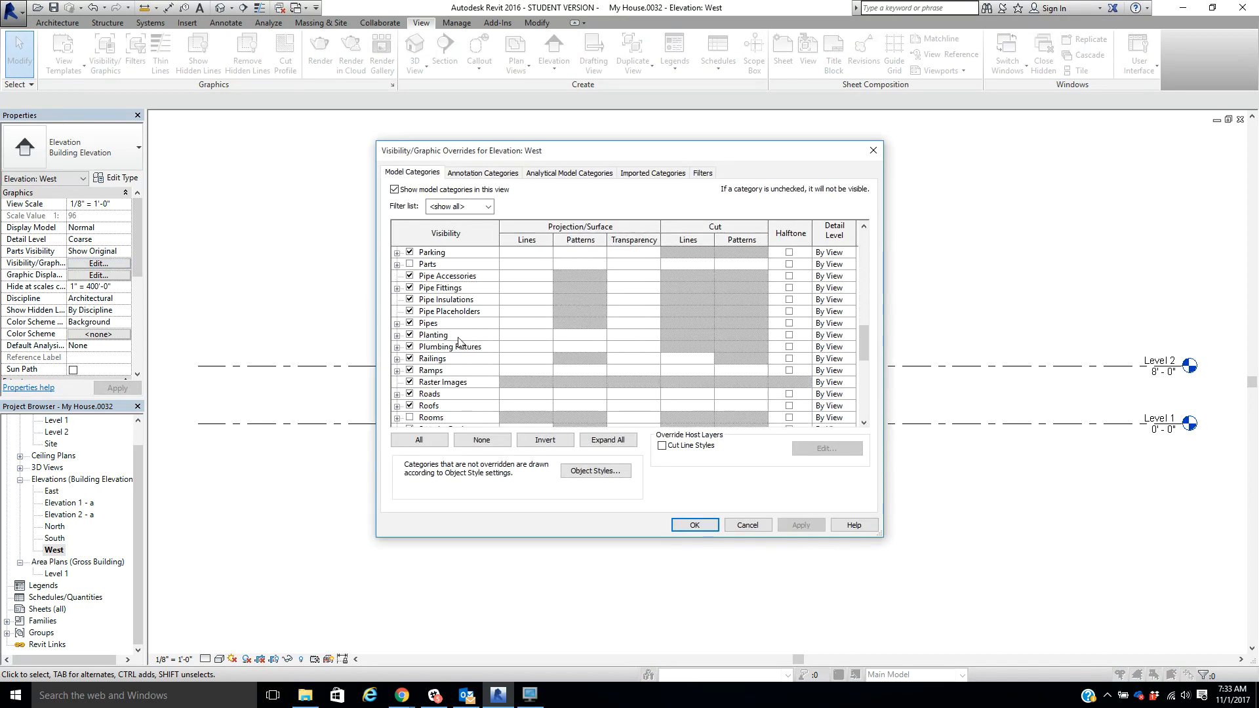
pyautogui.click(410, 382)
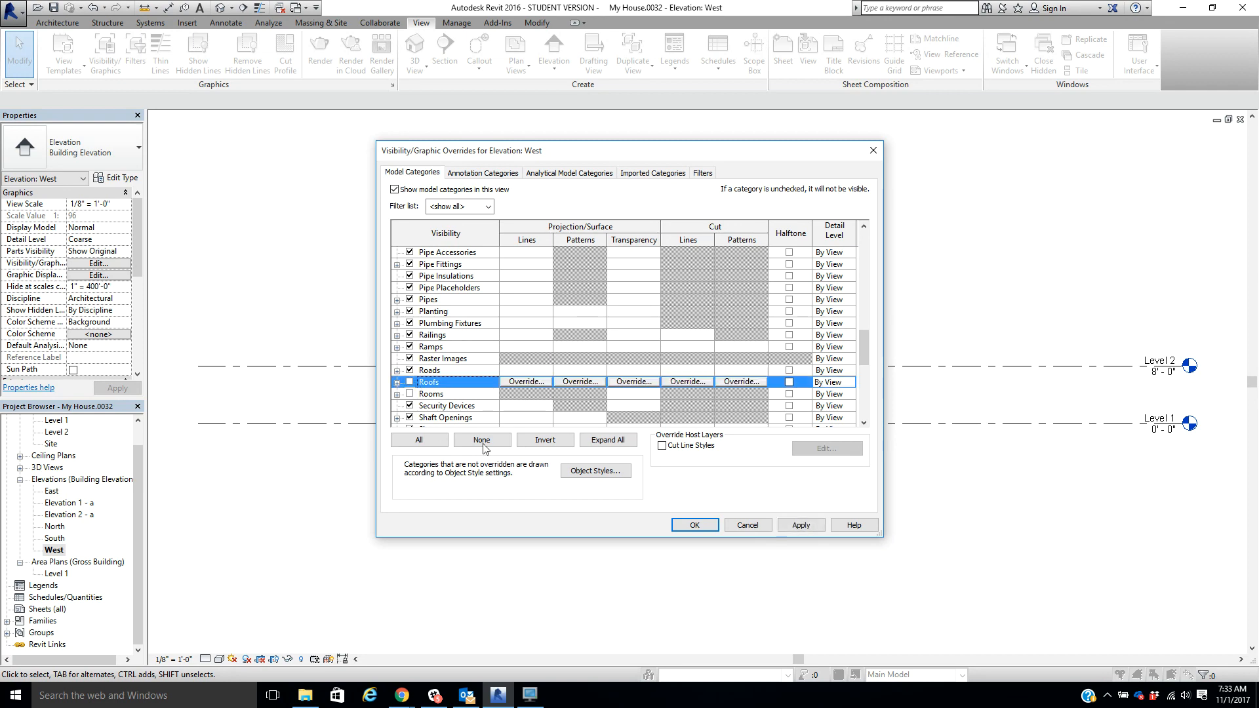
pyautogui.click(805, 526)
pyautogui.click(694, 525)
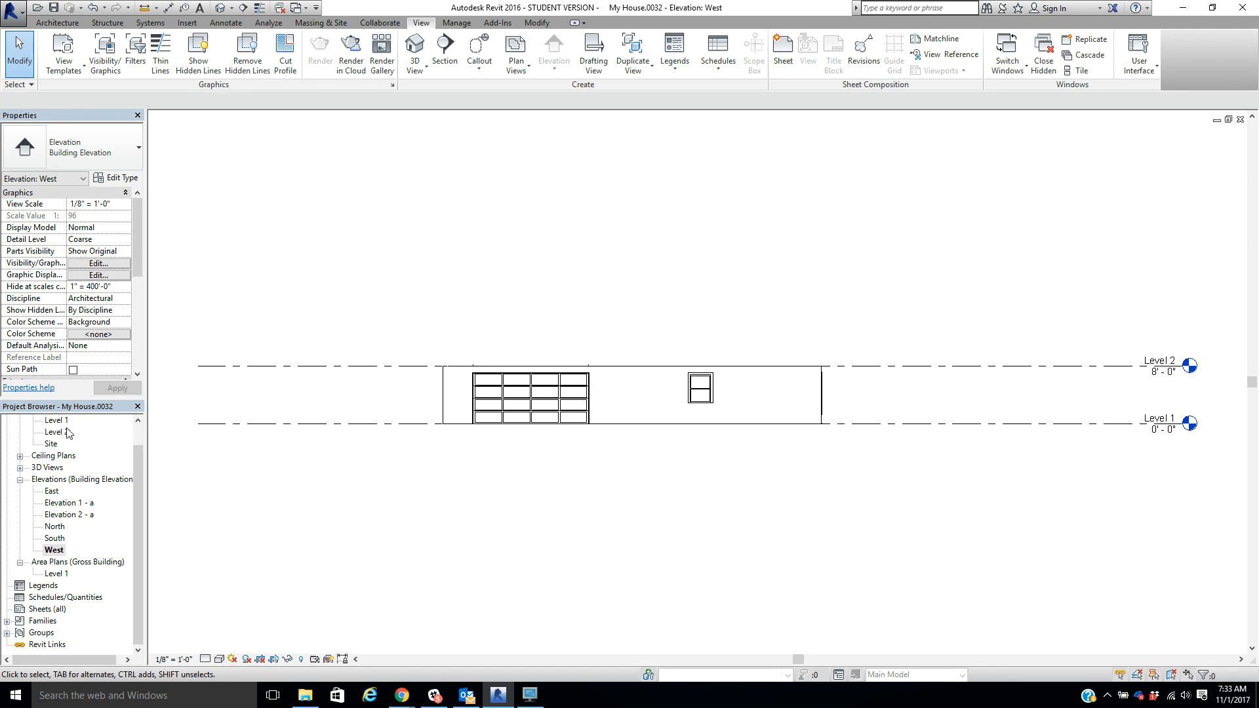
# Step: Open the Level 1 floor plan view
pyautogui.scroll(1, 69, 448)
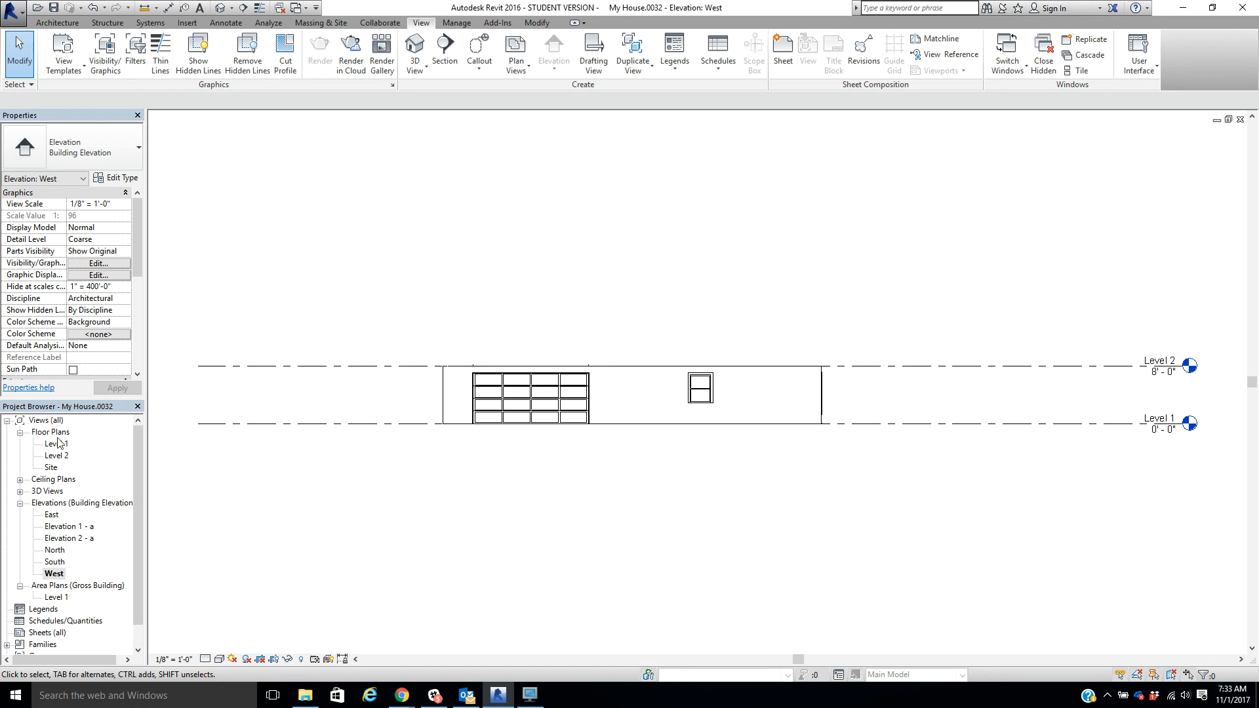
pyautogui.doubleClick(63, 444)
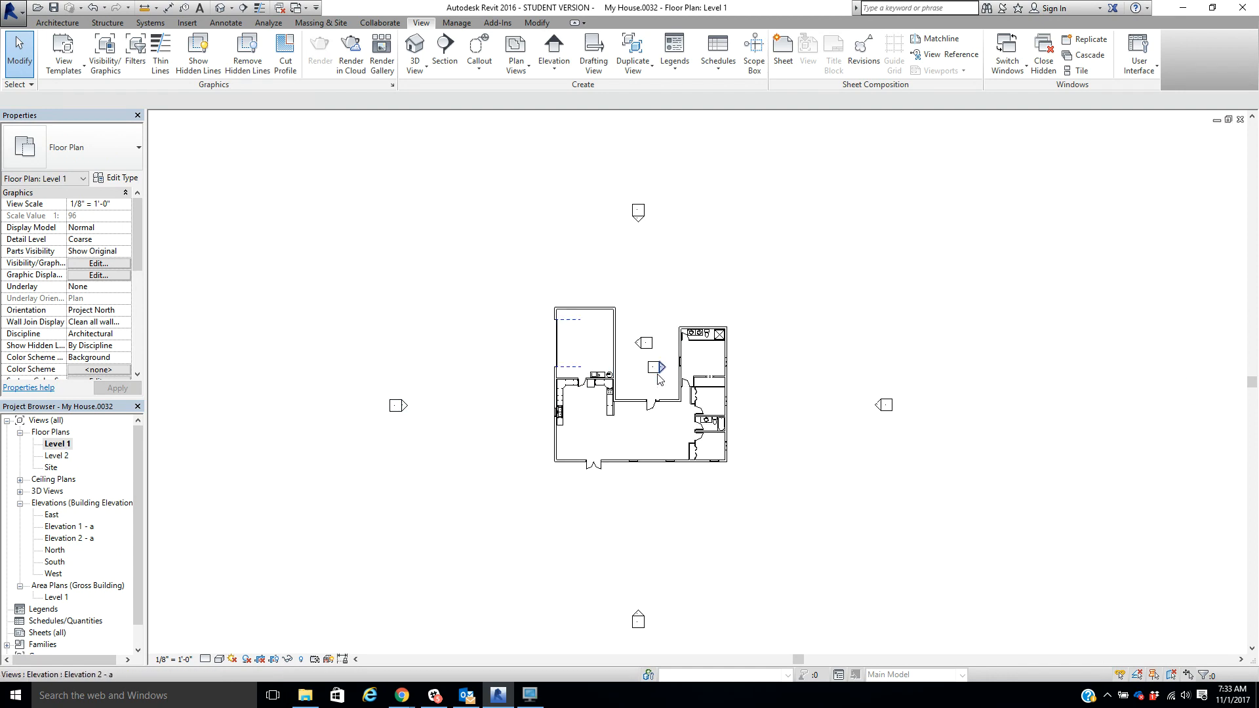
pyautogui.scroll(2, 725, 341)
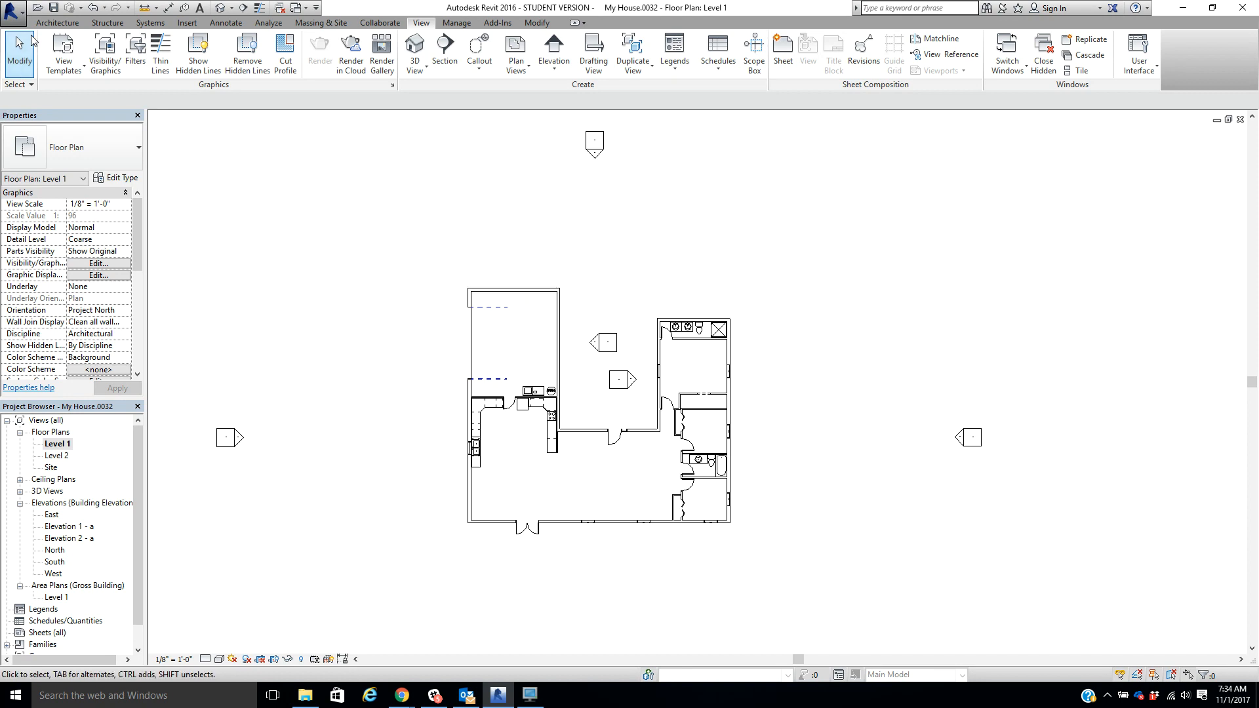
# Step: Start a CAD export of the project in DWG format
pyautogui.click(14, 12)
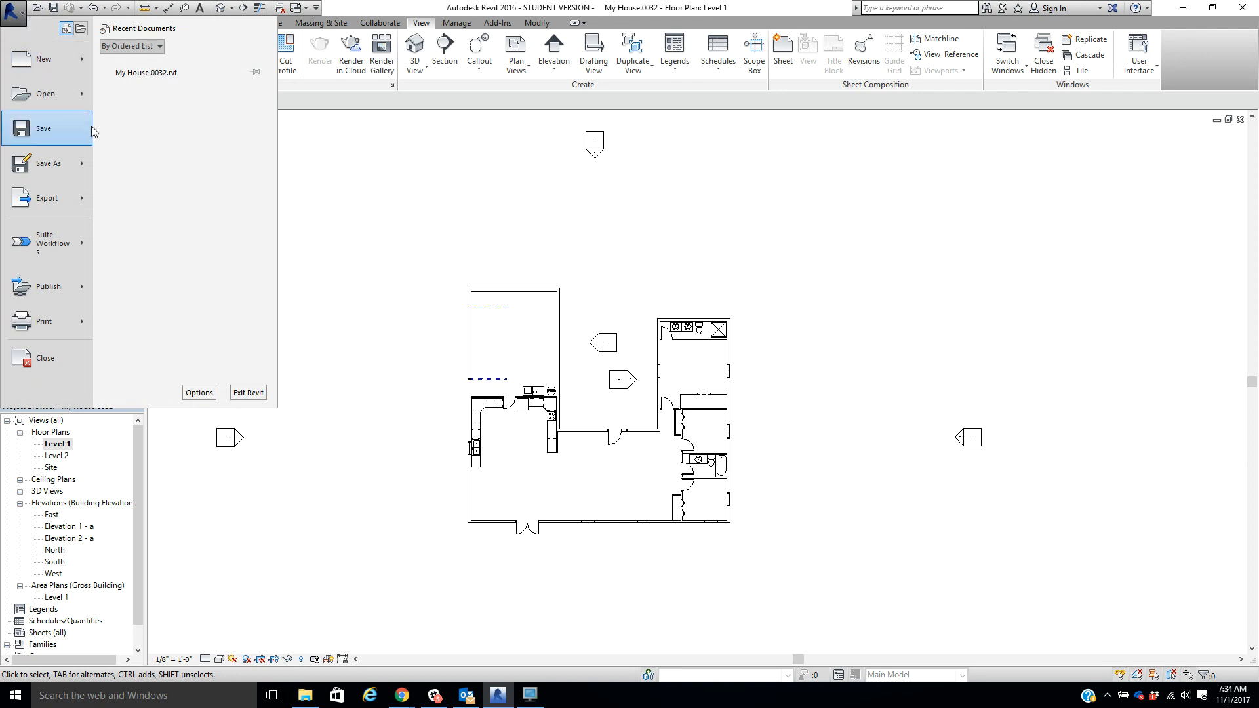
pyautogui.moveTo(78, 200)
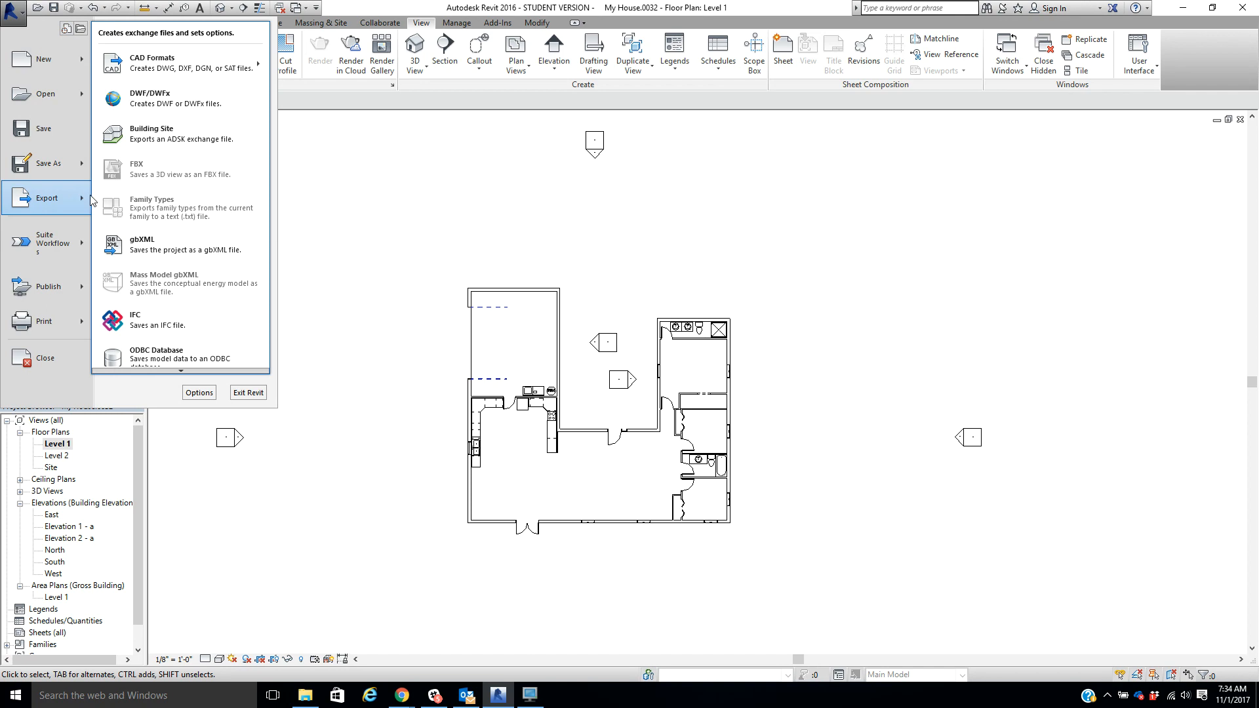
pyautogui.moveTo(174, 70)
pyautogui.click(282, 60)
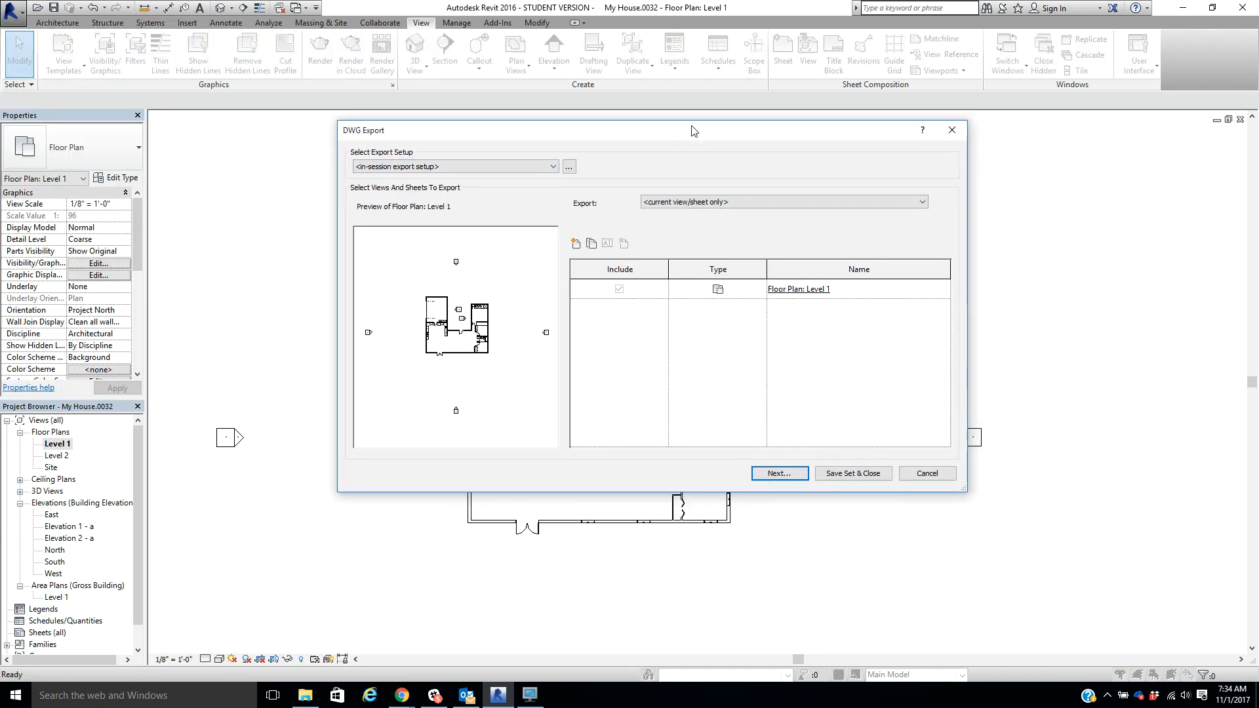
pyautogui.moveTo(697, 133); pyautogui.dragTo(624, 53)
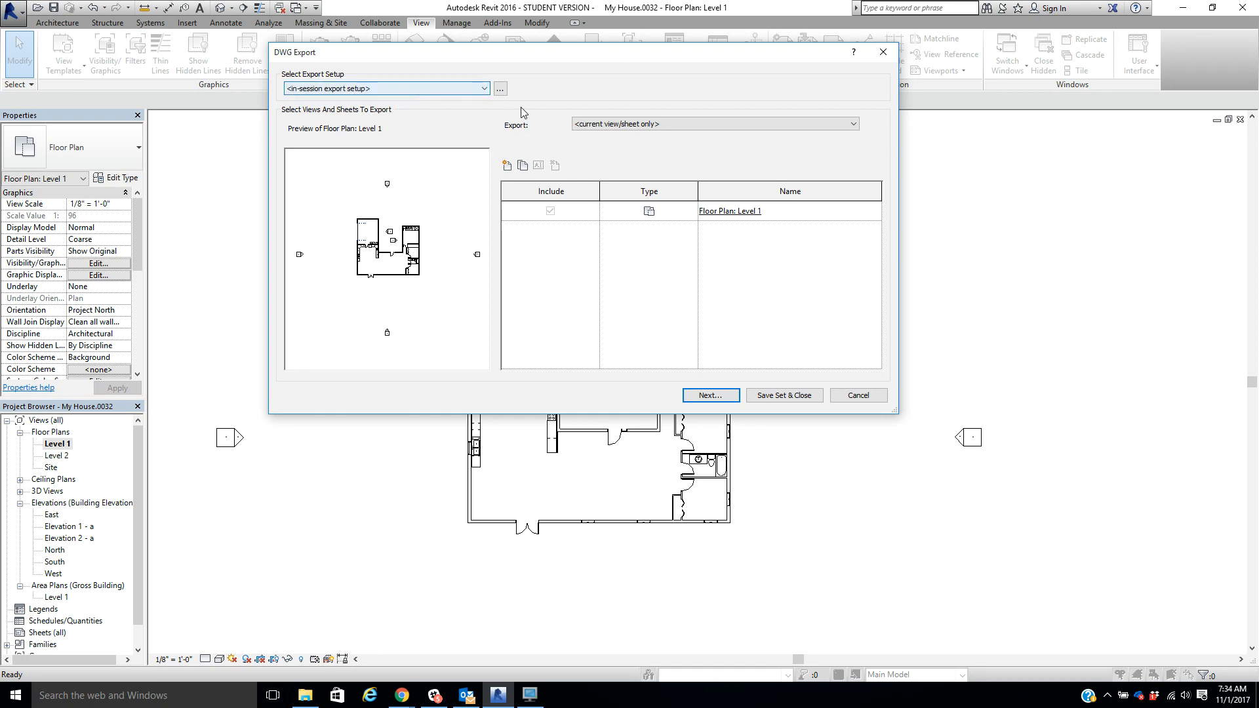
# Step: Set the export to the in-session view/sheet set and list all views and sheets in the model
pyautogui.click(852, 125)
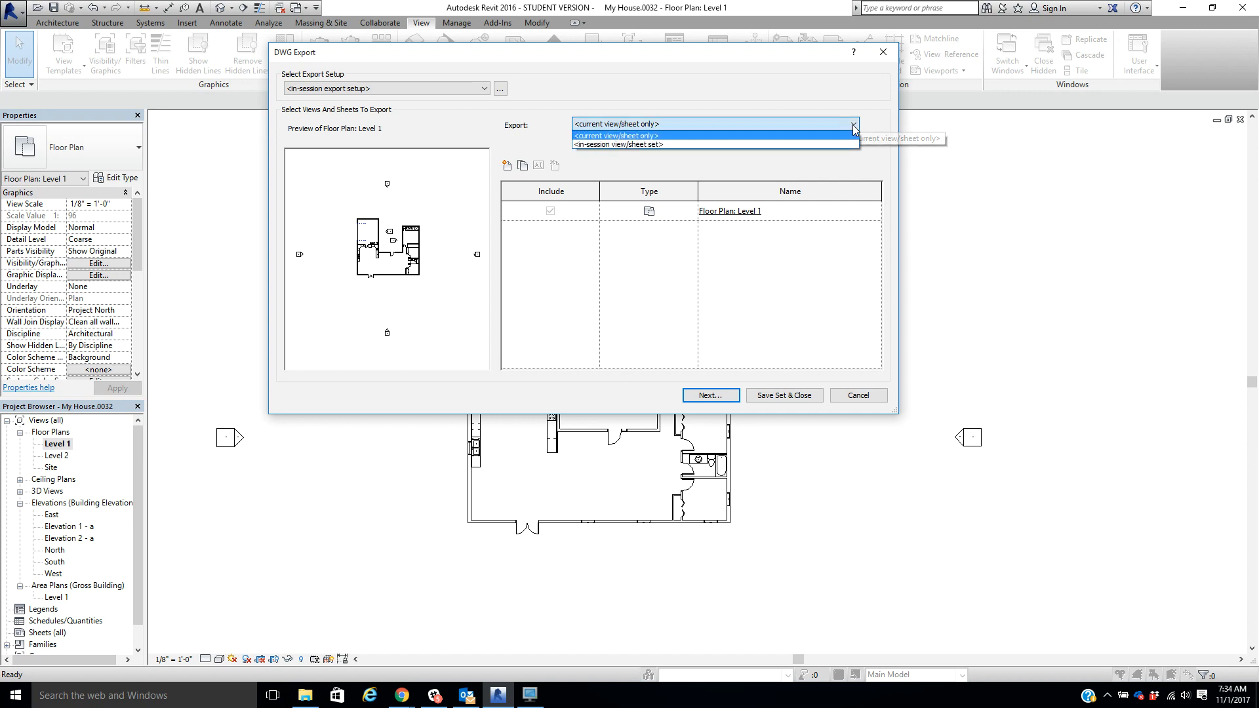
pyautogui.click(820, 144)
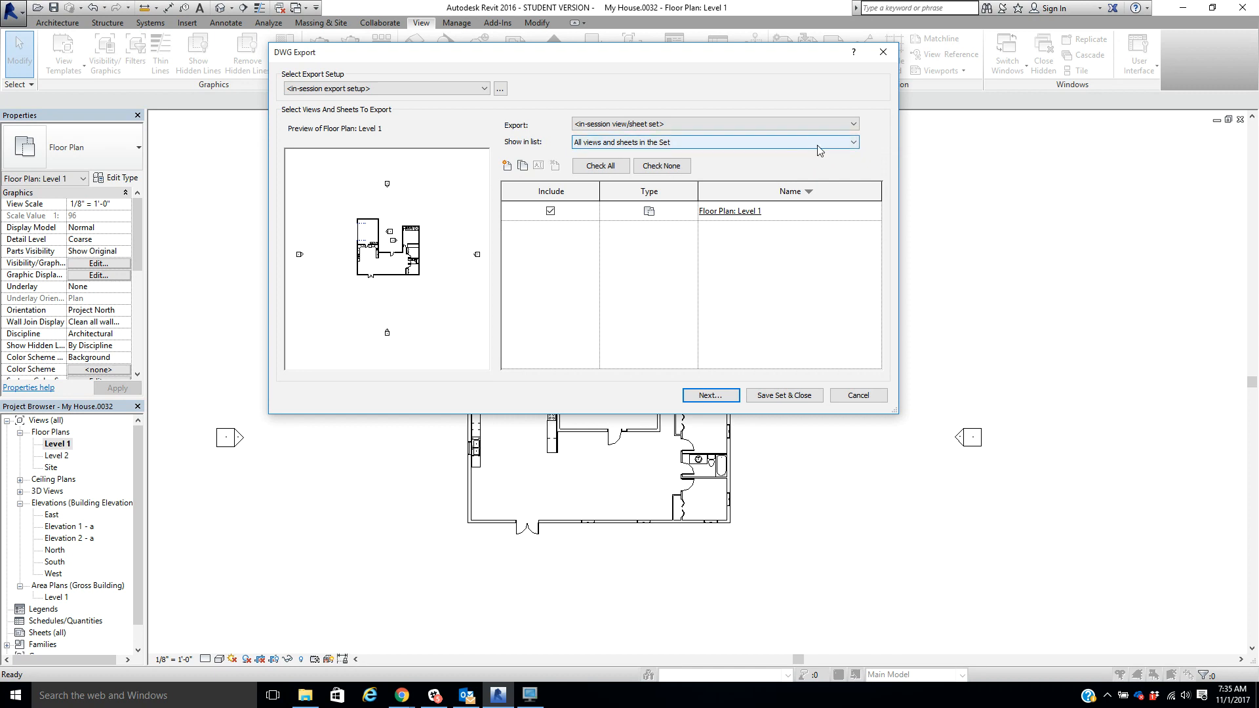
pyautogui.click(854, 143)
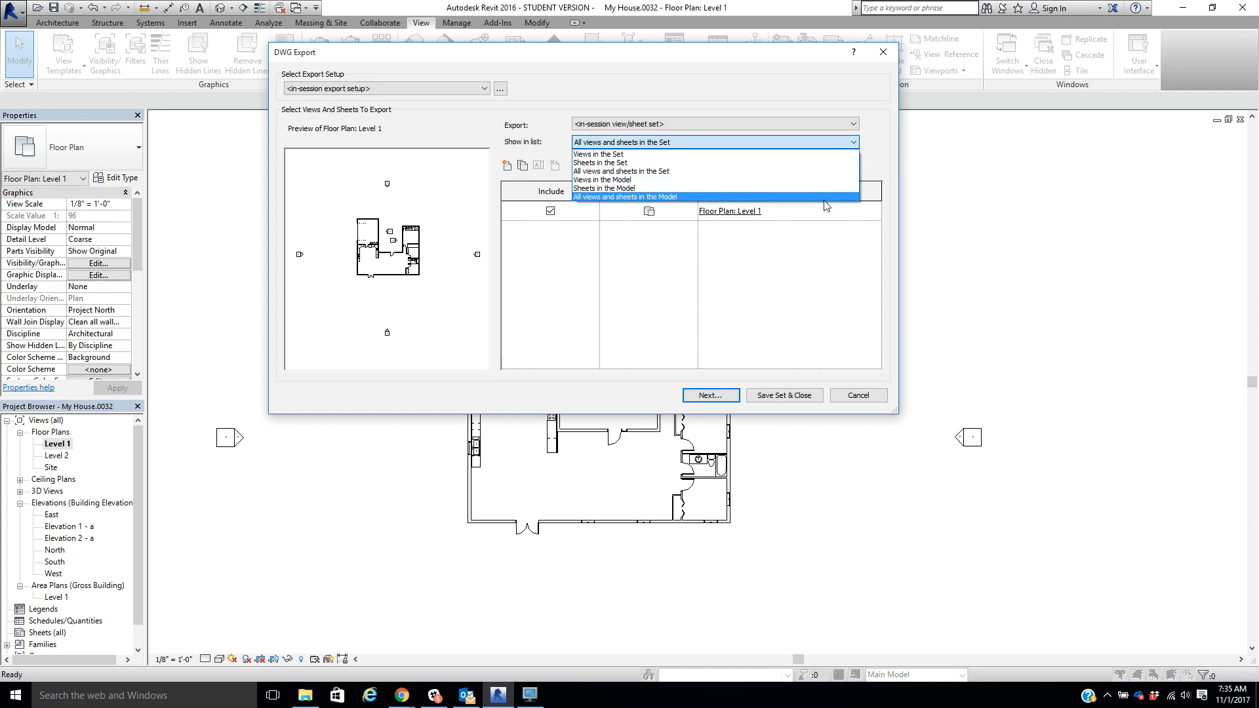
pyautogui.click(825, 196)
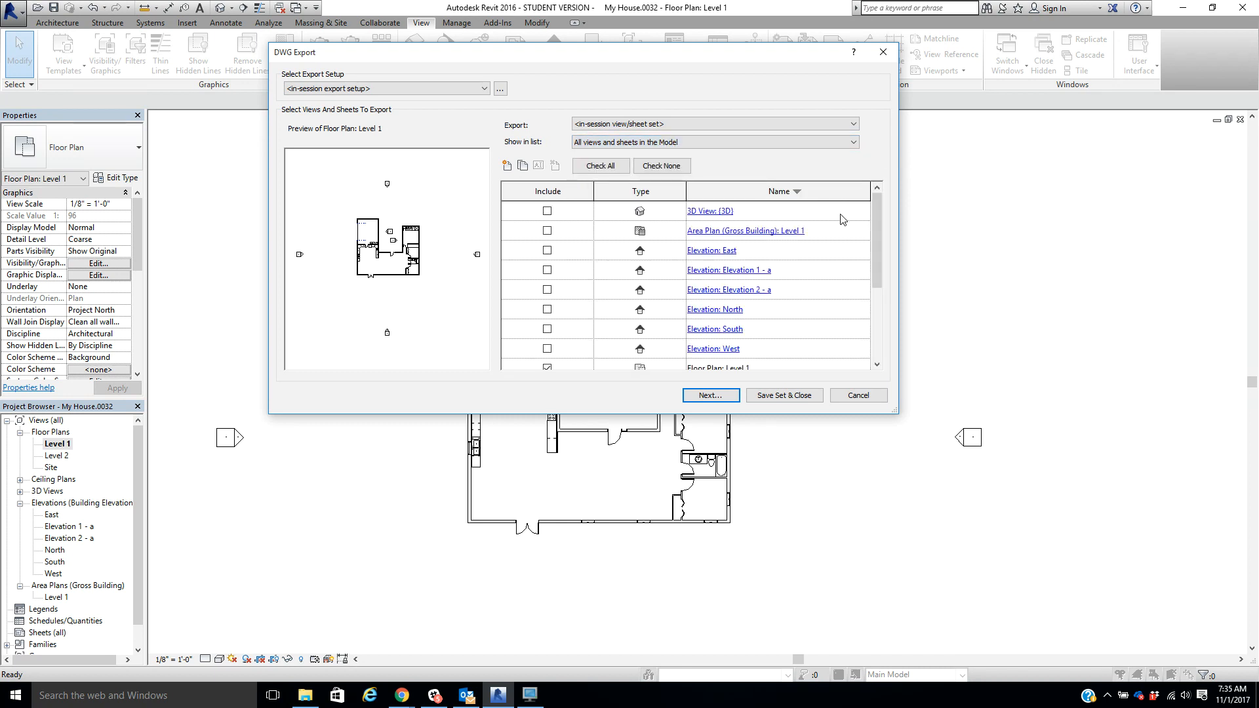
pyautogui.moveTo(894, 408); pyautogui.dragTo(1041, 581)
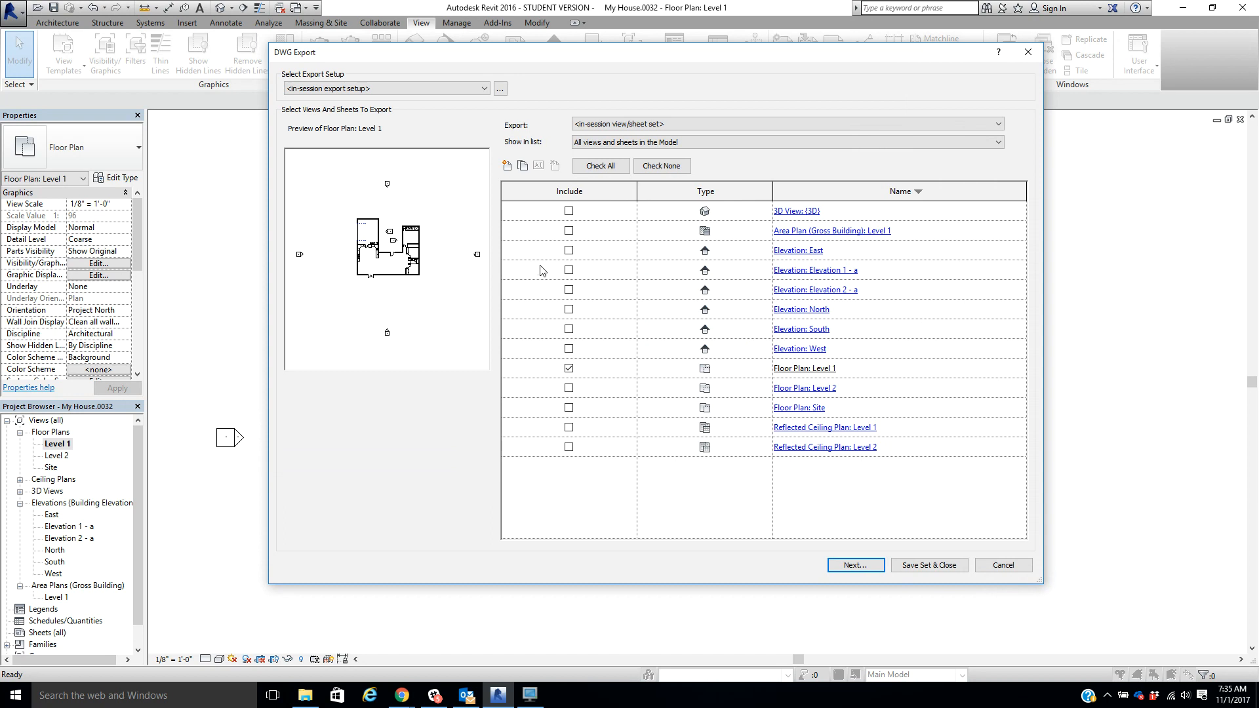
# Step: Include the 3D view, the Level 1 gross building area plan and all six elevations in the DWG export
pyautogui.click(568, 211)
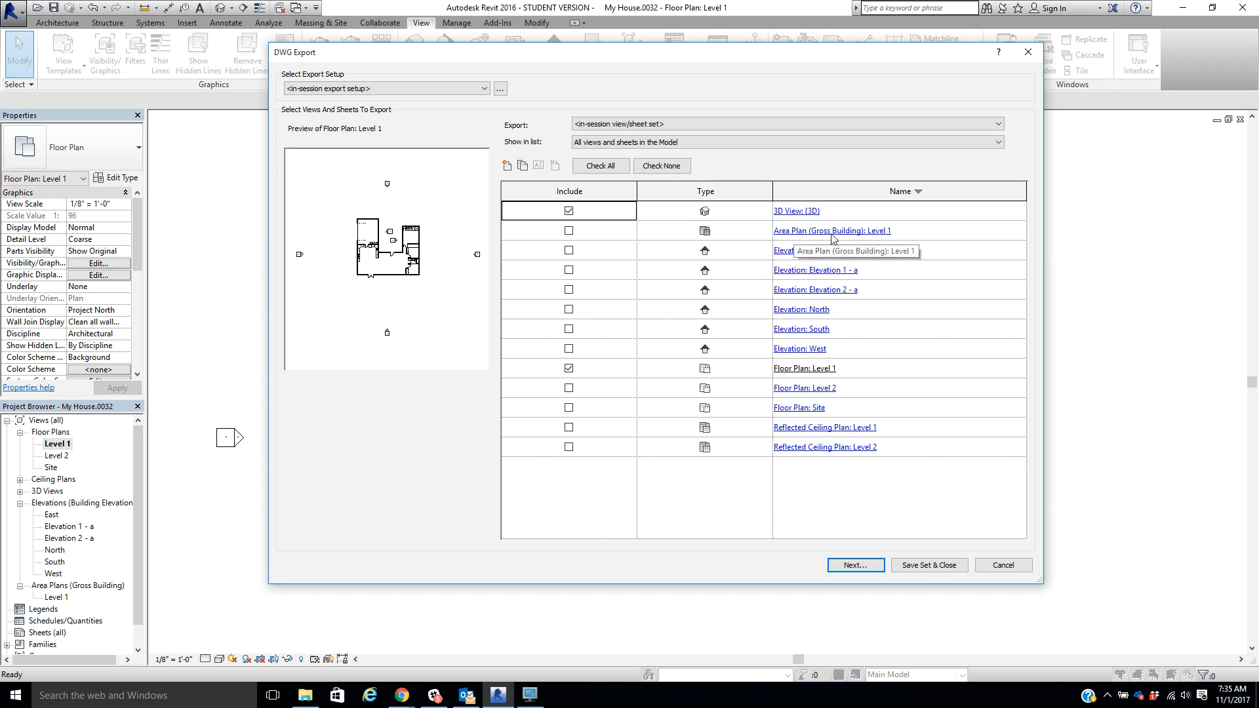
pyautogui.click(569, 232)
pyautogui.click(568, 254)
pyautogui.click(571, 272)
pyautogui.click(569, 292)
pyautogui.click(569, 313)
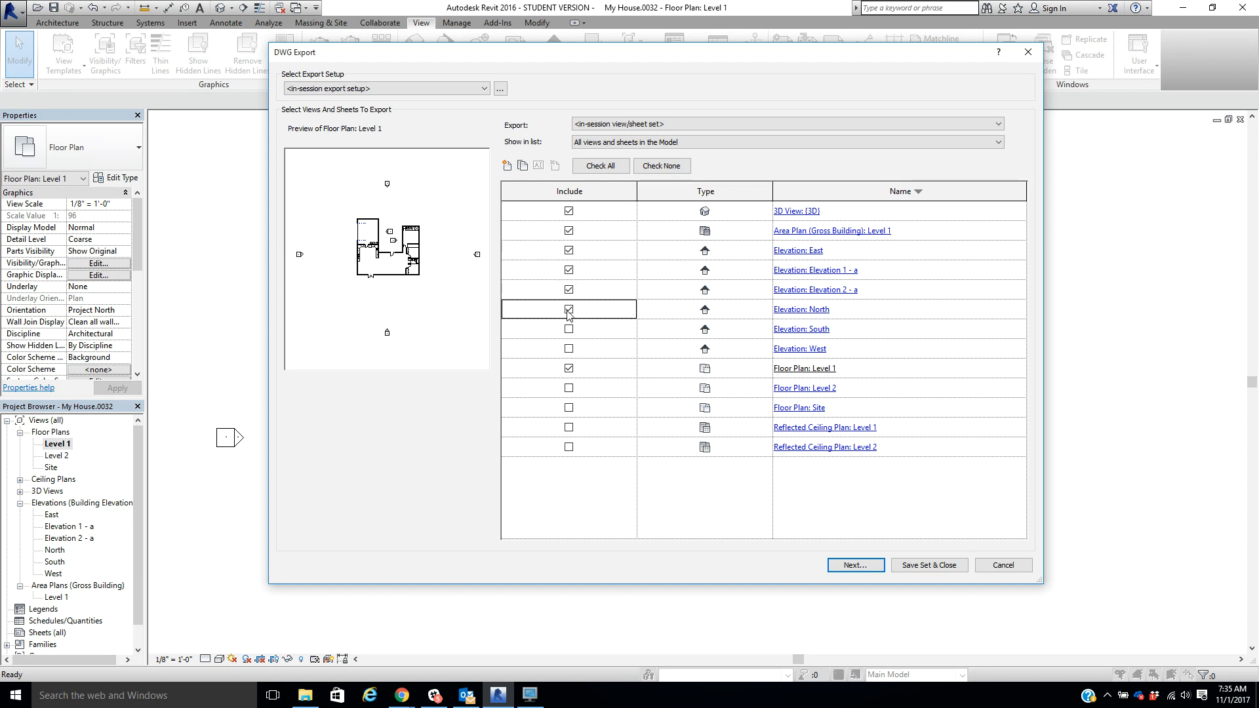
pyautogui.click(569, 331)
pyautogui.click(569, 350)
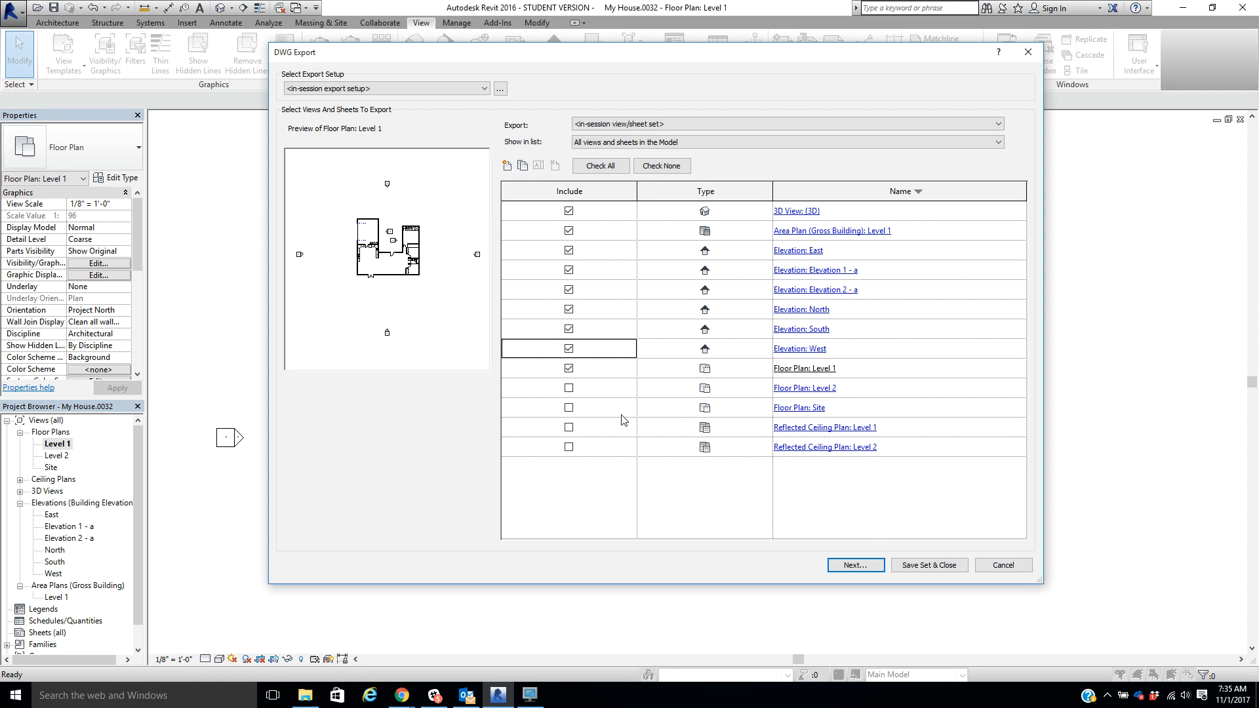
# Step: Export the selected views as AutoCAD 2013 DWG files with the prefix My House-0032 to the desktop's test folder
pyautogui.click(859, 567)
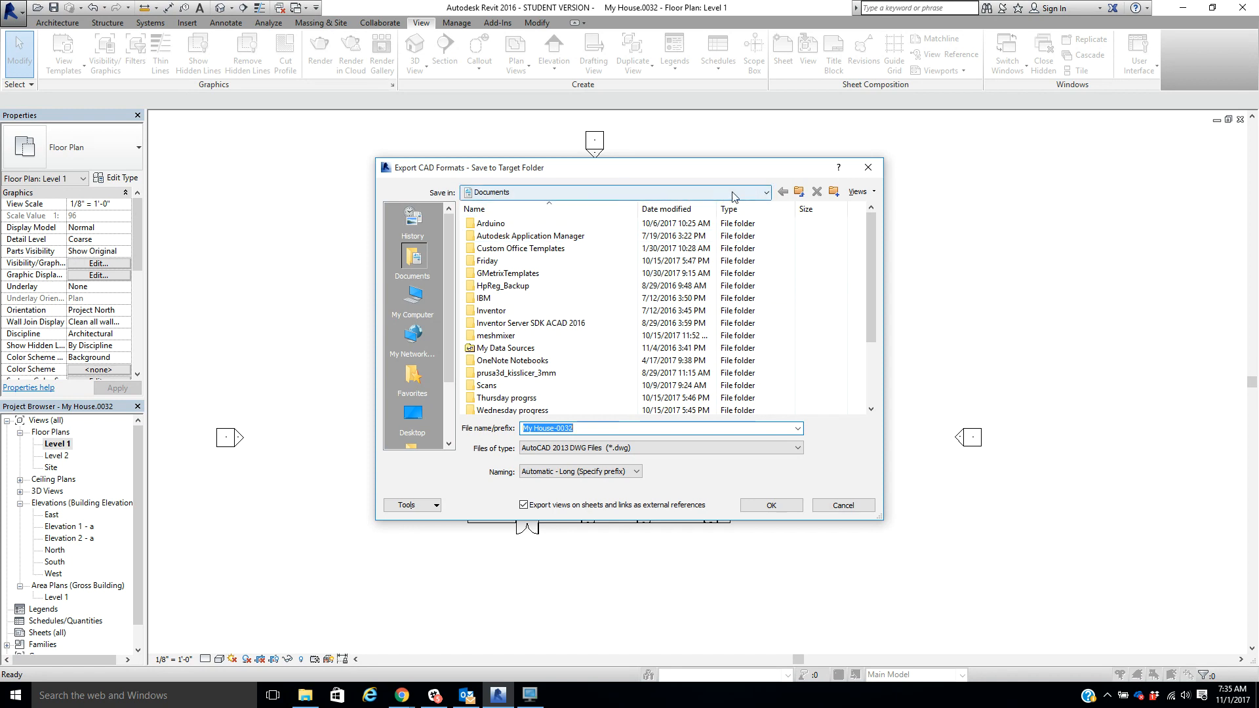
pyautogui.click(764, 194)
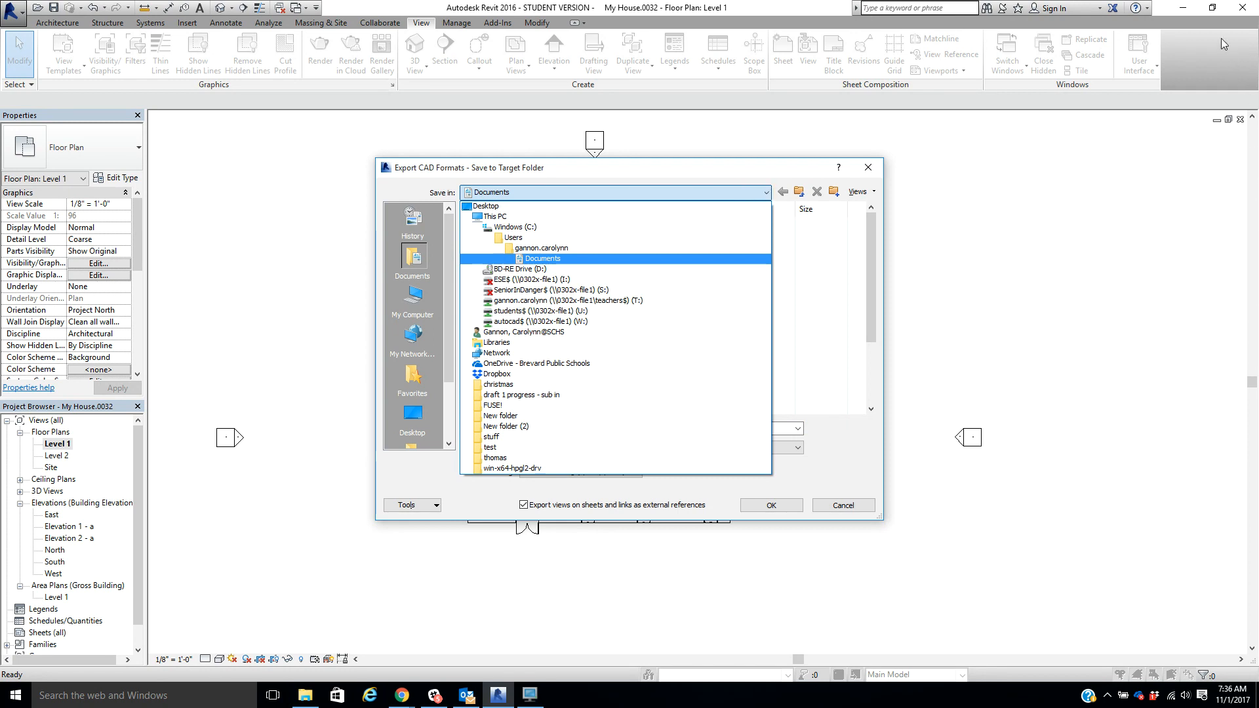
pyautogui.click(577, 207)
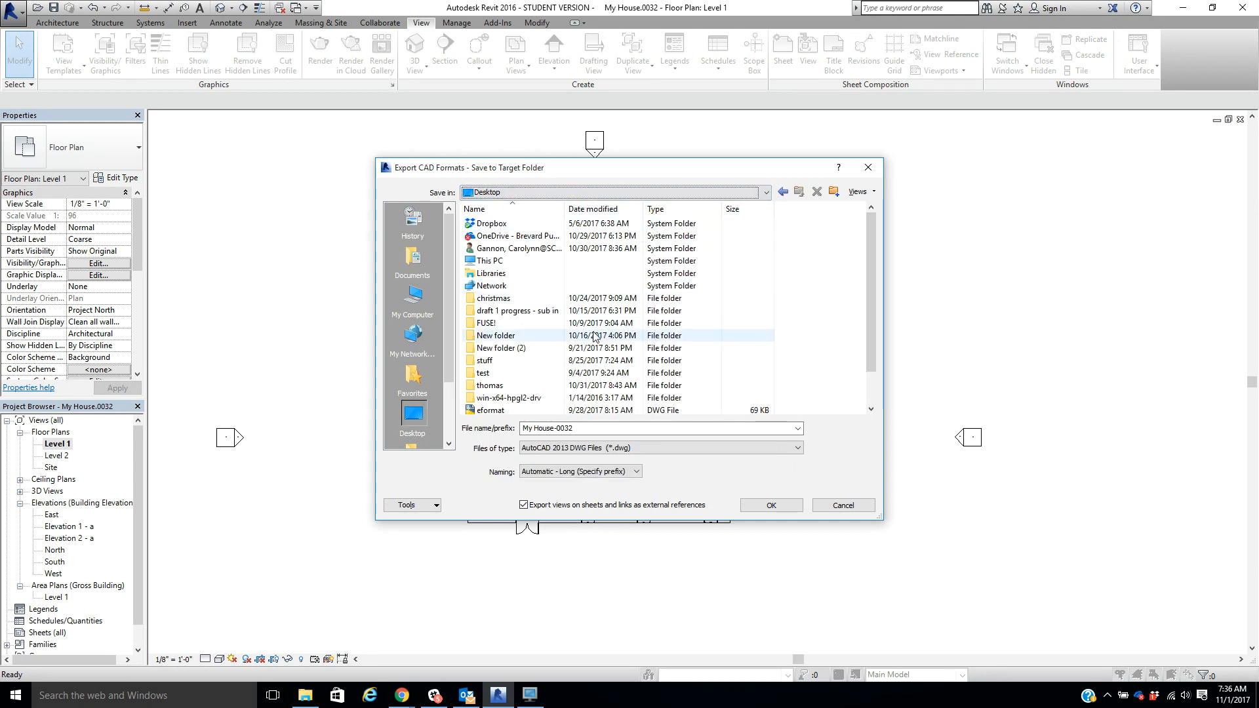
pyautogui.doubleClick(483, 373)
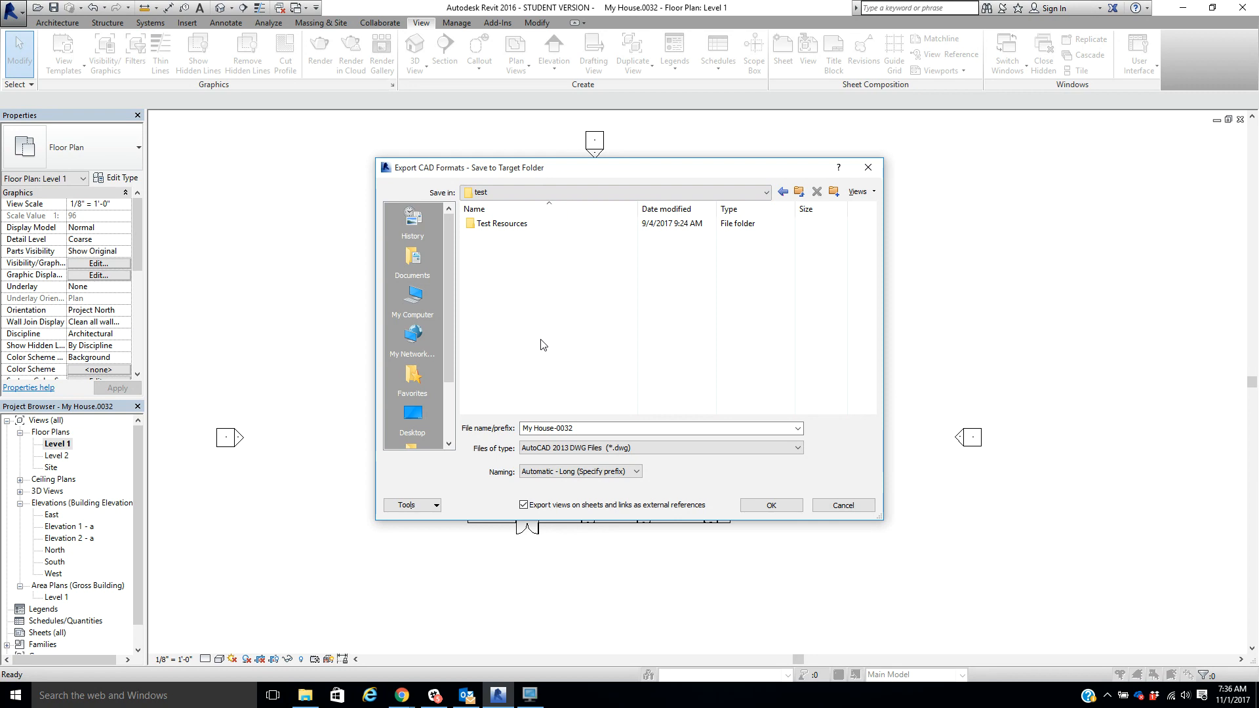
pyautogui.click(764, 507)
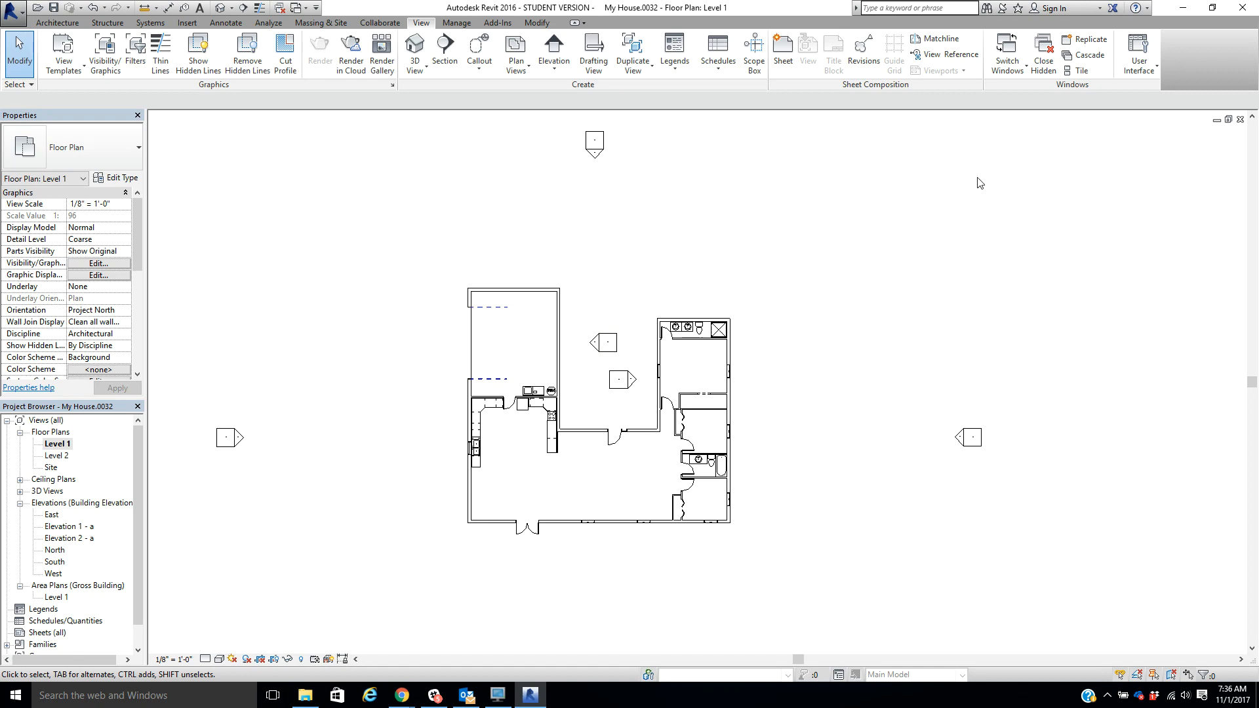
# Step: Clear the windows covering the desktop and open its test folder to check the exported DWG files
pyautogui.click(1212, 7)
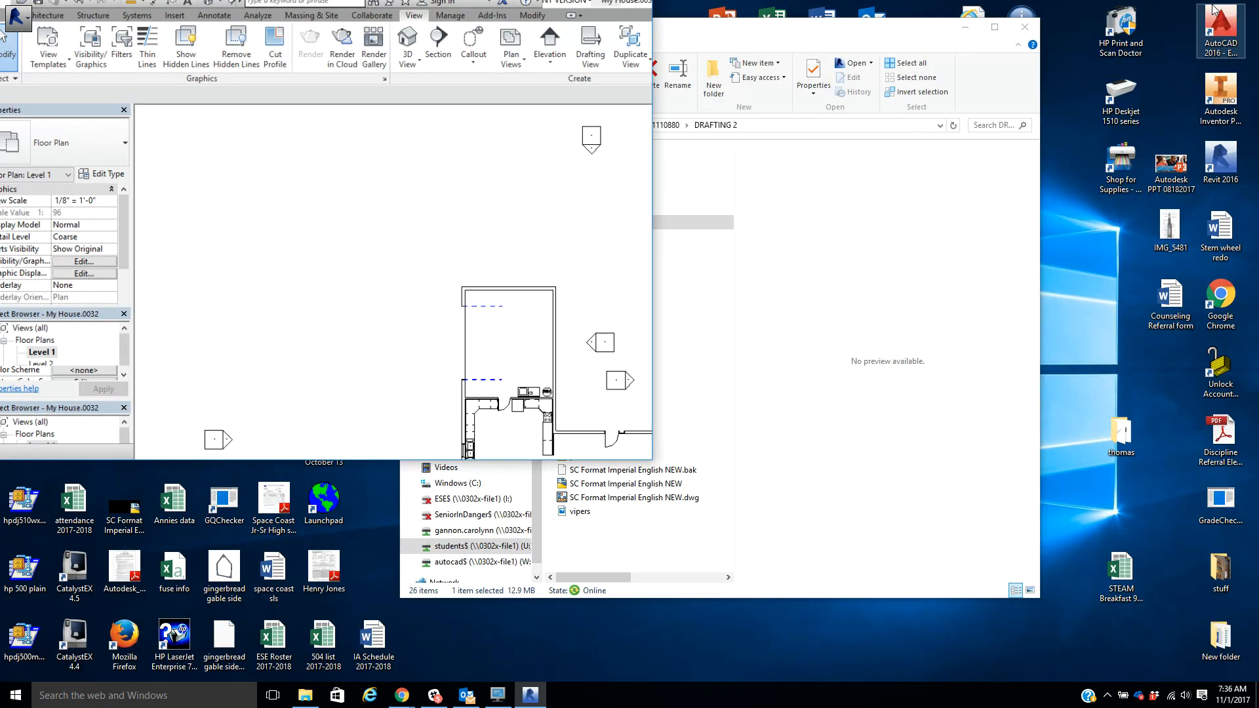
pyautogui.click(965, 28)
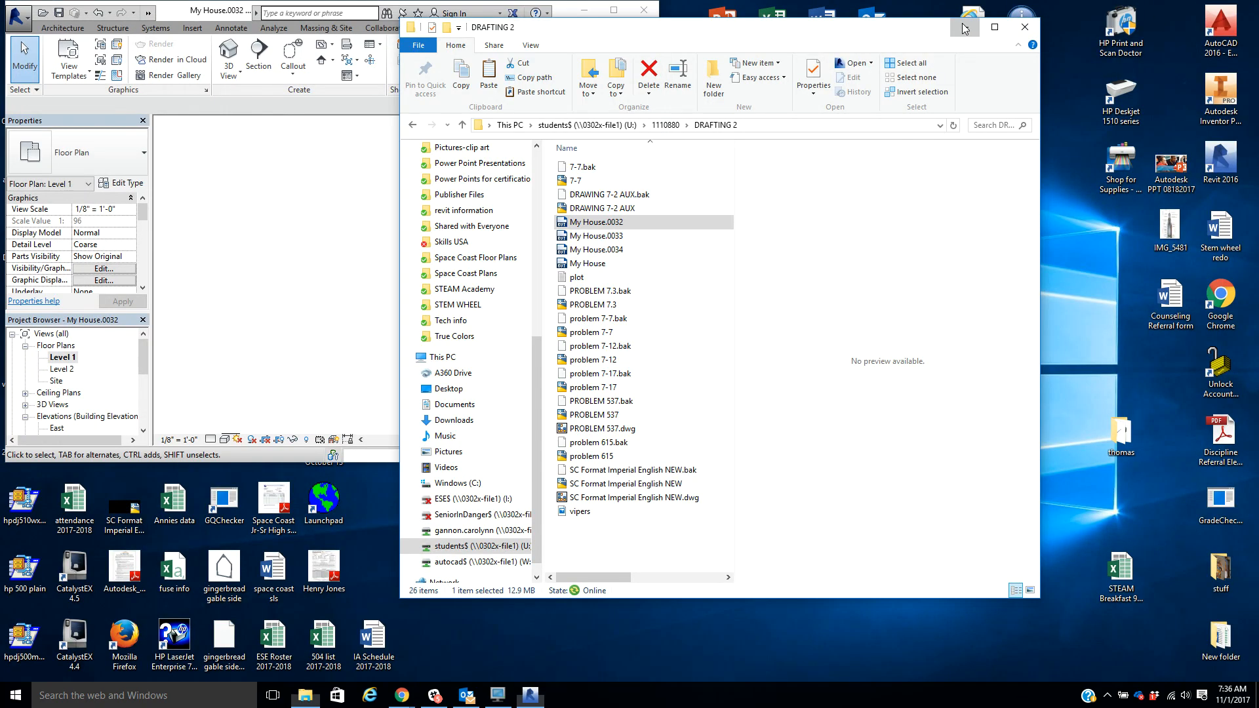
pyautogui.click(964, 28)
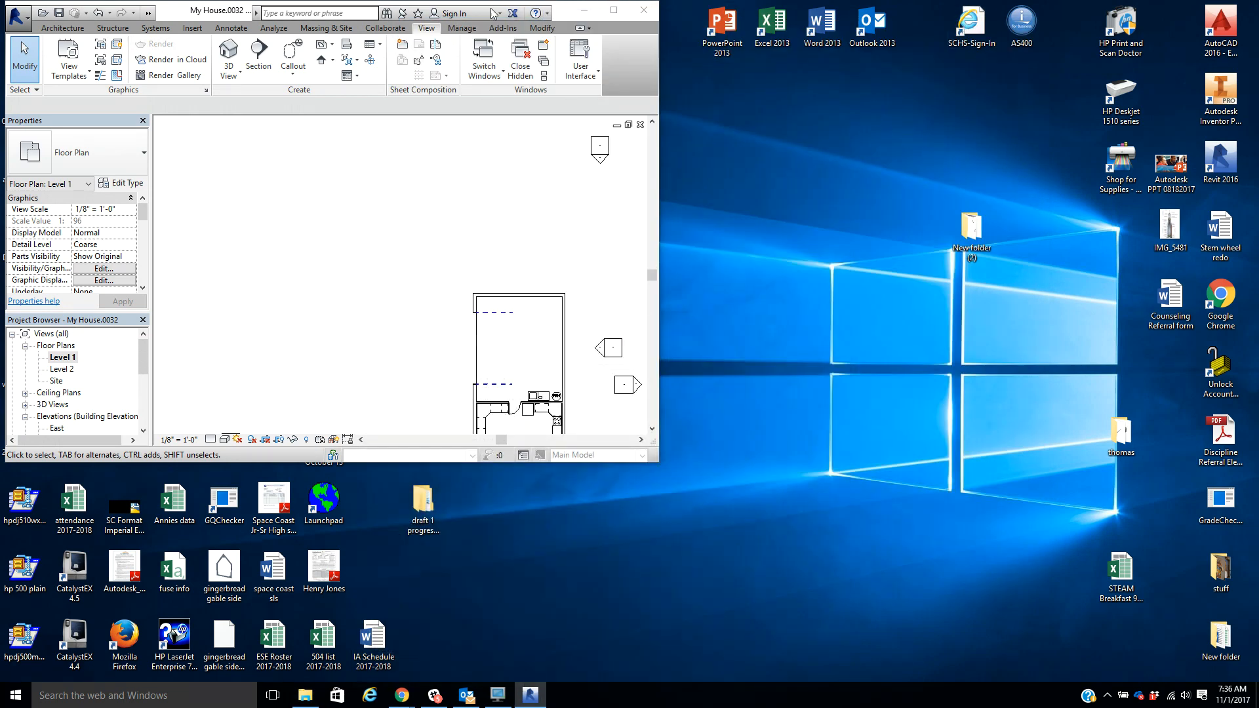
pyautogui.moveTo(564, 13); pyautogui.dragTo(911, 44)
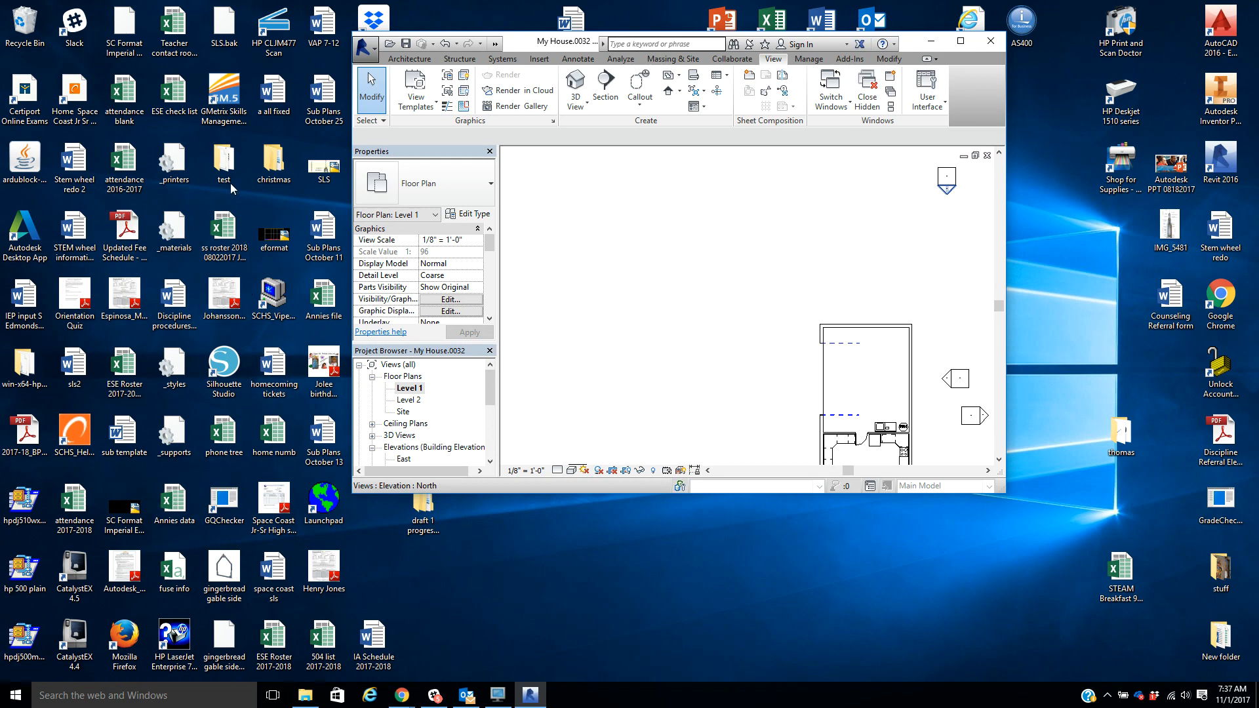
pyautogui.doubleClick(225, 164)
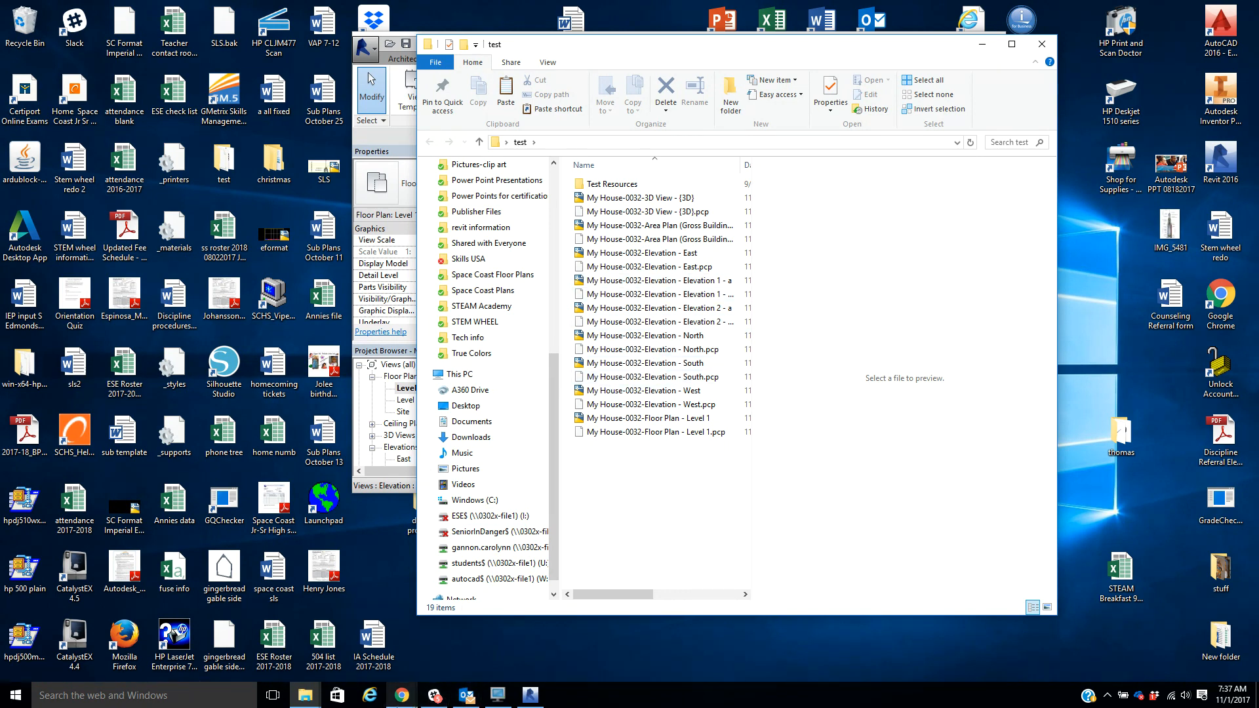
pyautogui.moveTo(402, 695)
pyautogui.click(476, 659)
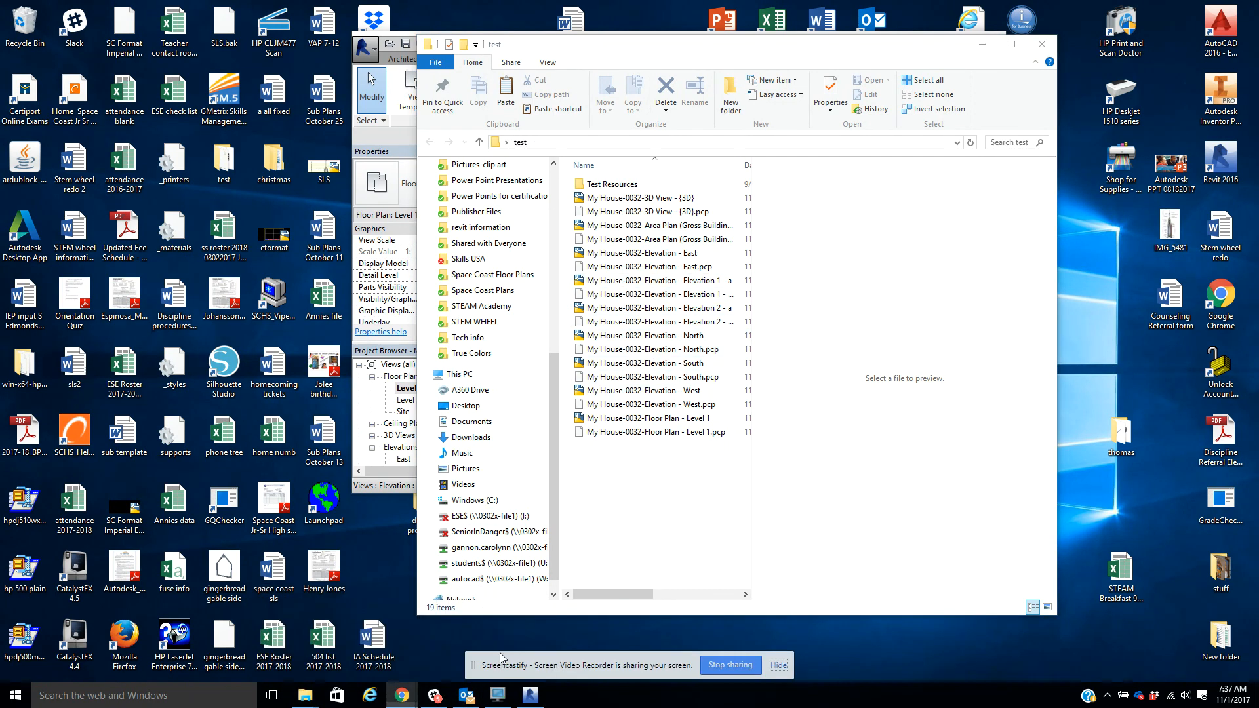